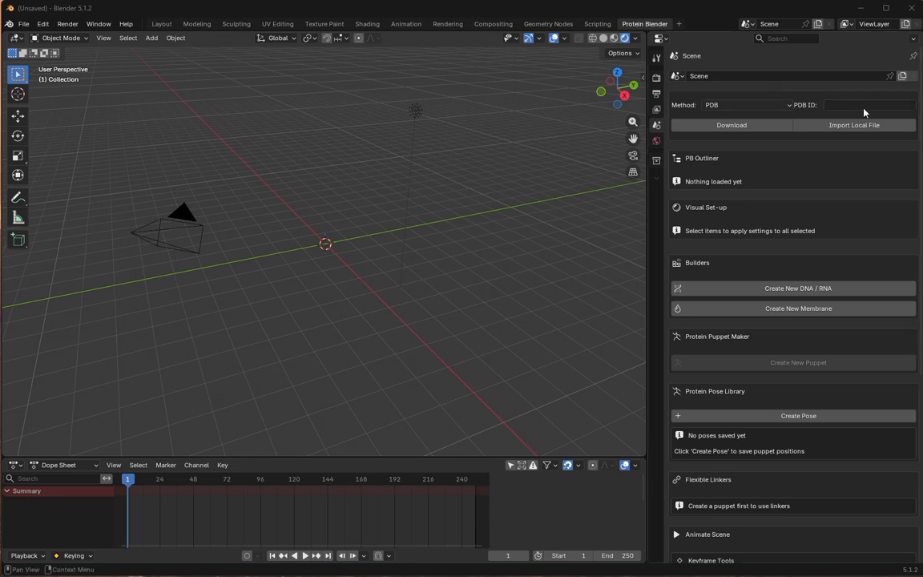
- Download the protein structure with PDB ID 1gfl into the scene
click(863, 106)
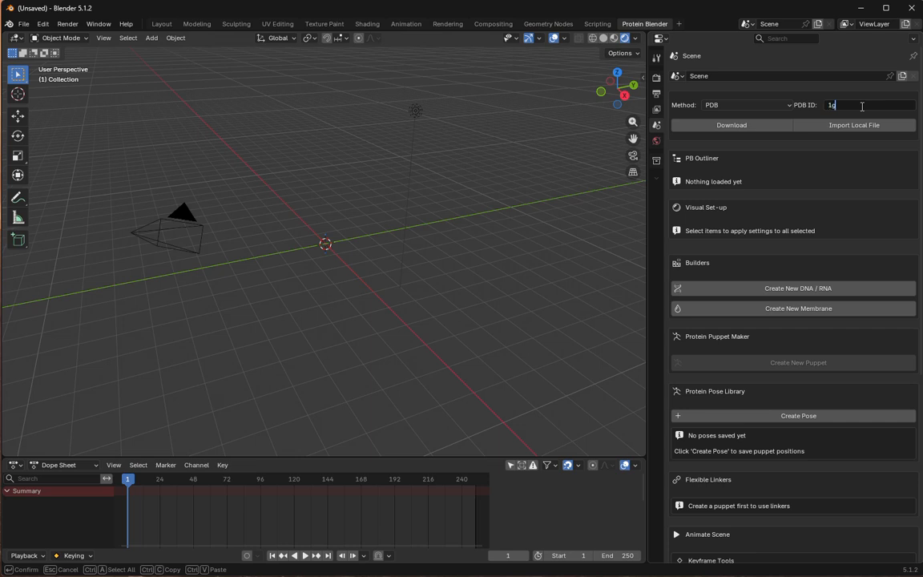
click(738, 127)
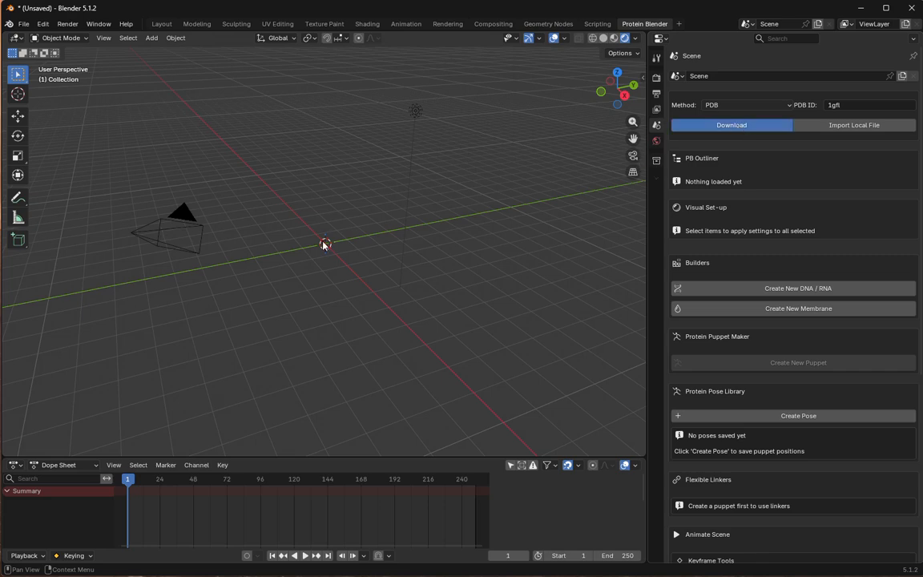
scroll(334, 245, up, 12)
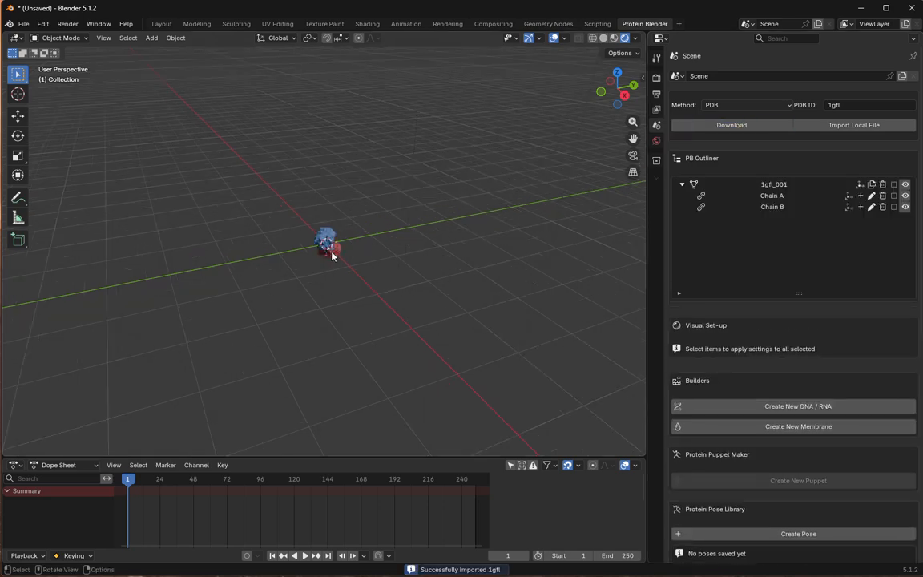
- Delete Chain B from the 1gfl_001 protein, keeping only Chain A
middle_drag(333, 247, 305, 255)
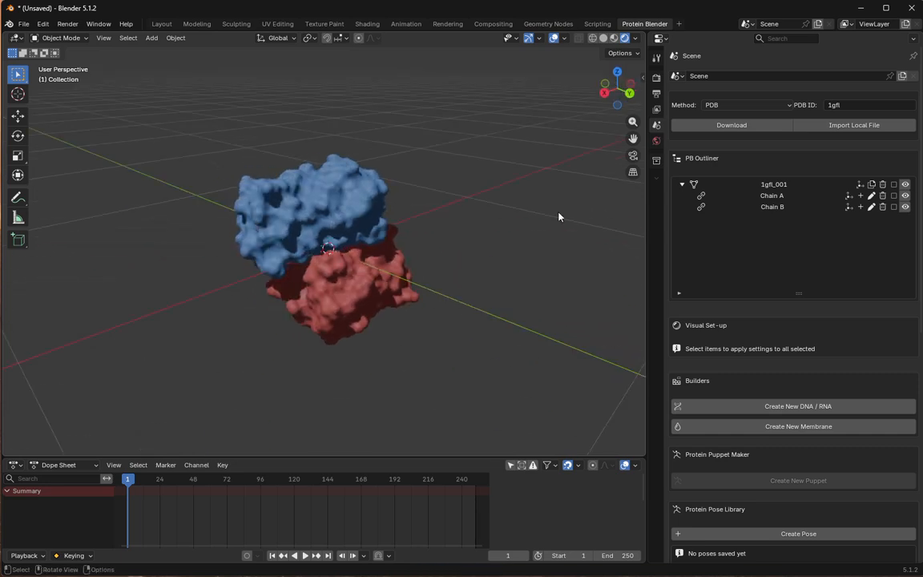
click(884, 196)
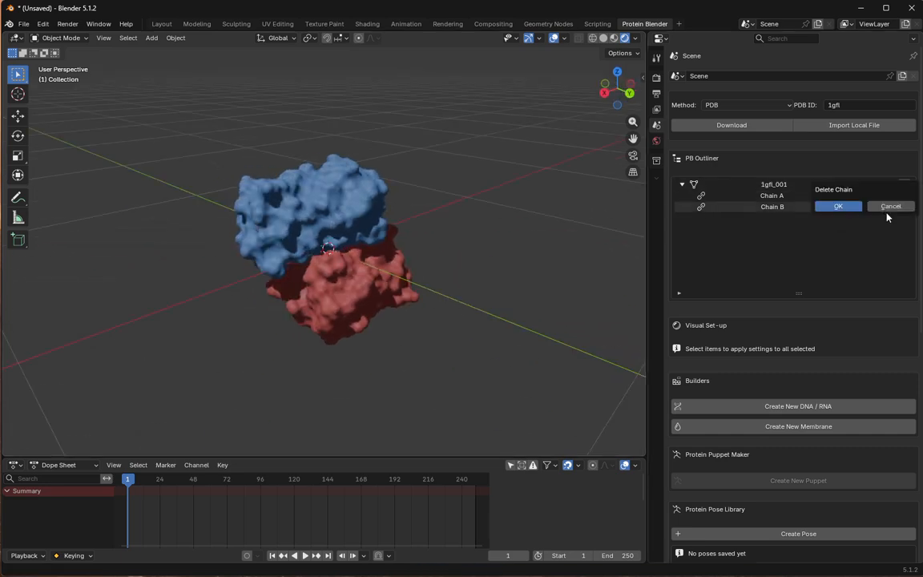
click(833, 207)
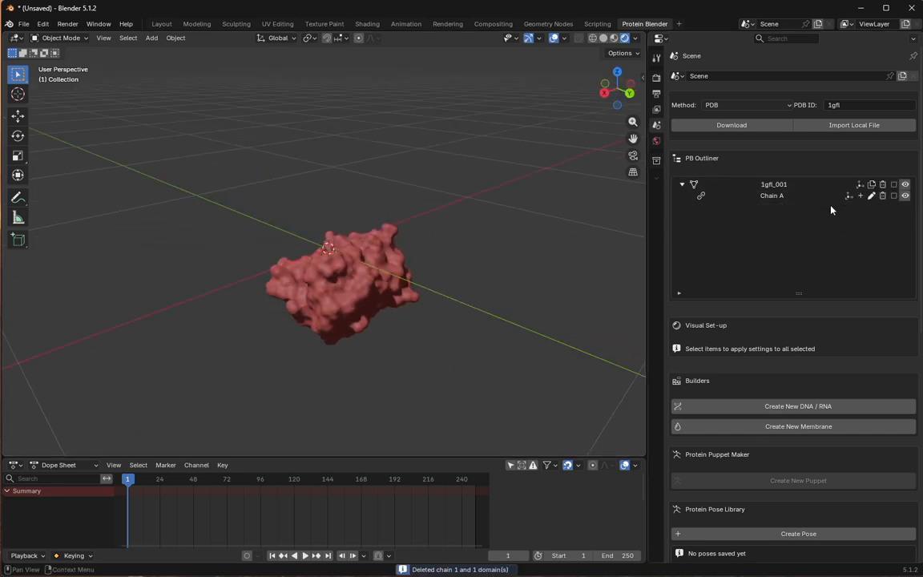
- Download the tubulin structure with PDB ID 1tub into the same scene
click(847, 105)
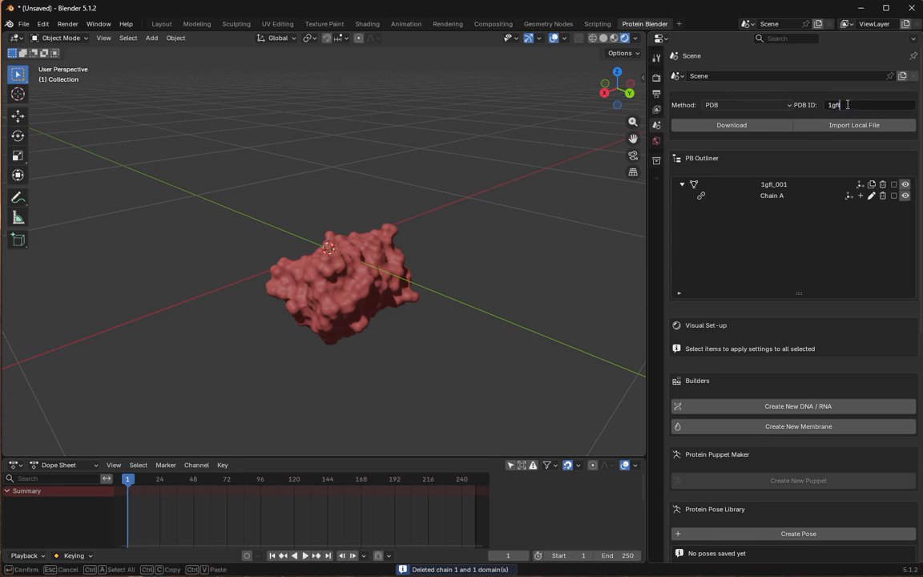
key(ctrl+a)
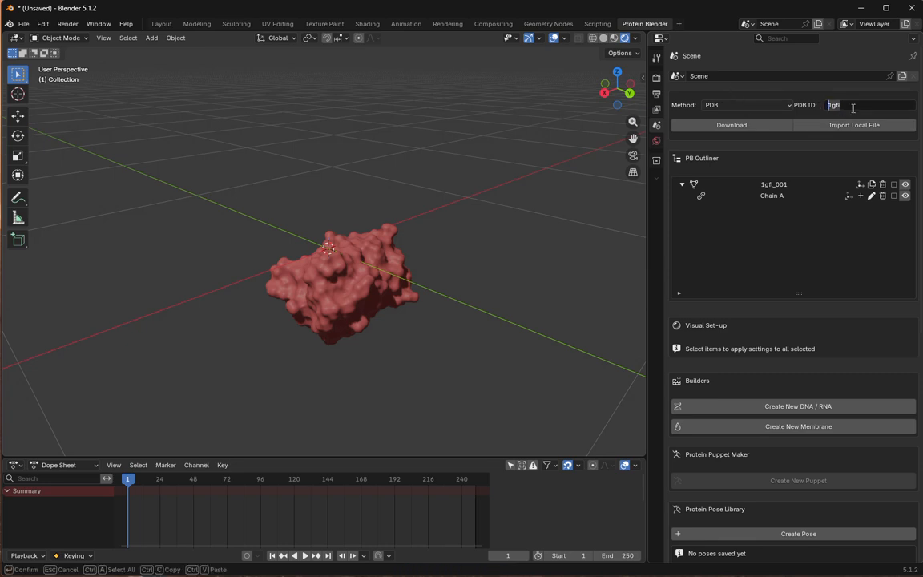
text(1tub)
click(745, 127)
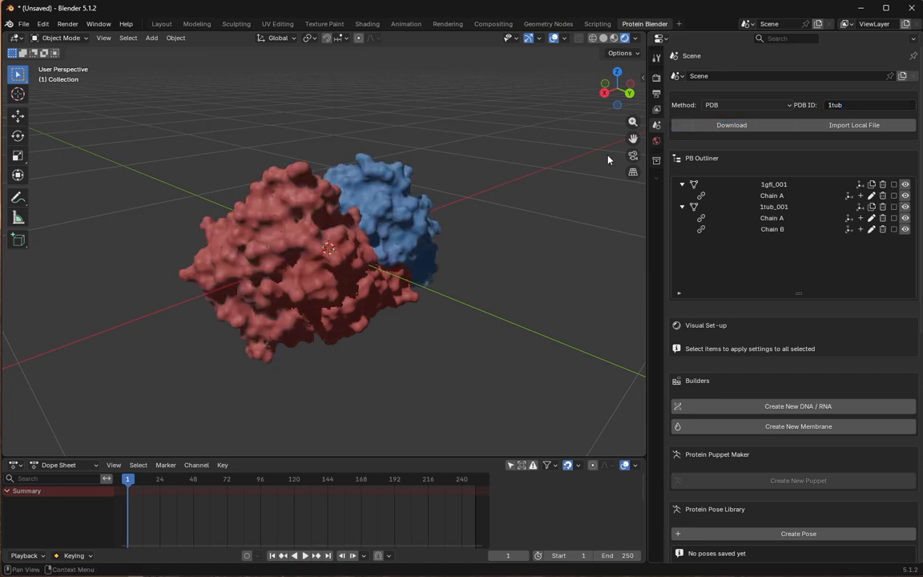
- Move the whole 1gfl_001 protein clear of the 1tub_001 protein and rotate it freely
middle_drag(607, 160, 385, 288)
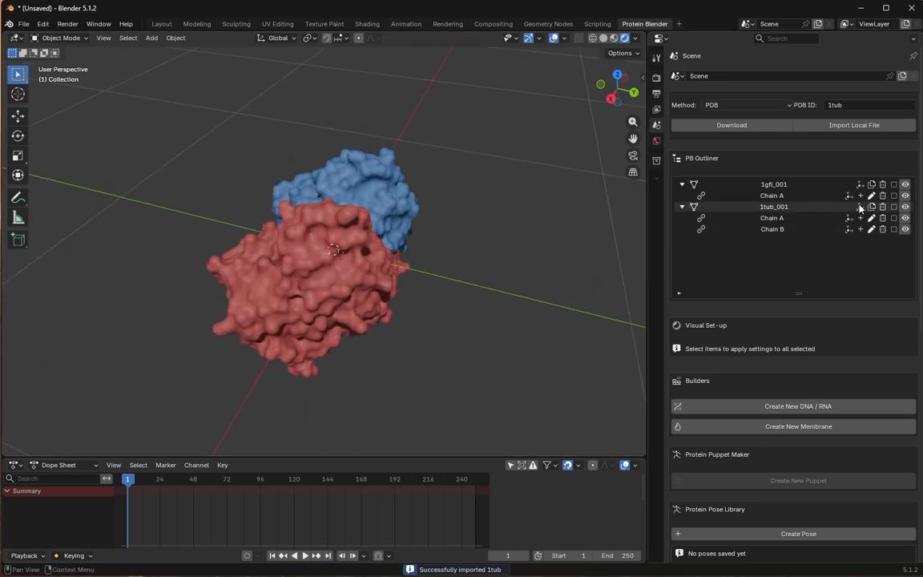
click(779, 187)
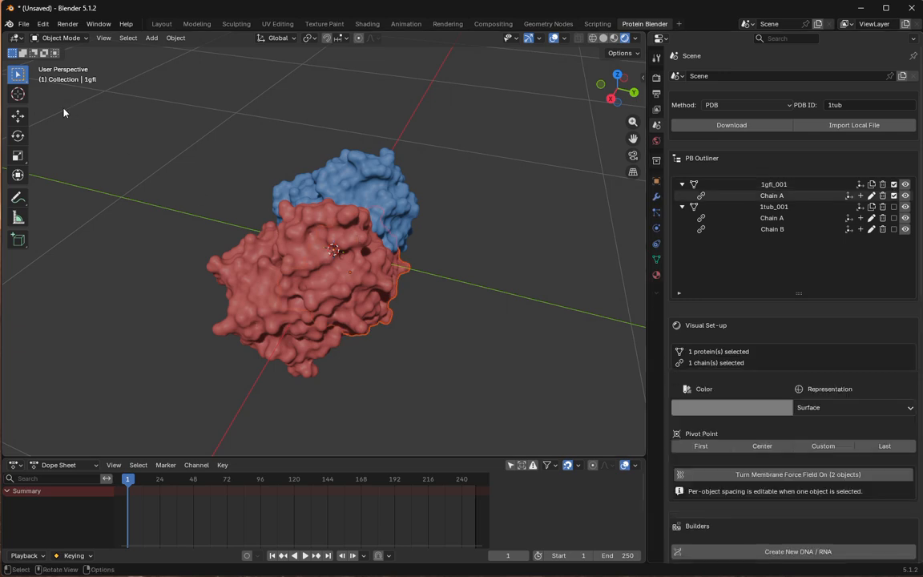
click(15, 117)
drag(390, 269, 230, 233)
scroll(228, 247, down, 3)
middle_drag(228, 246, 269, 257)
mouse_move(243, 220)
mouse_down()
mouse_move(238, 153)
mouse_move(231, 204)
mouse_up()
click(20, 136)
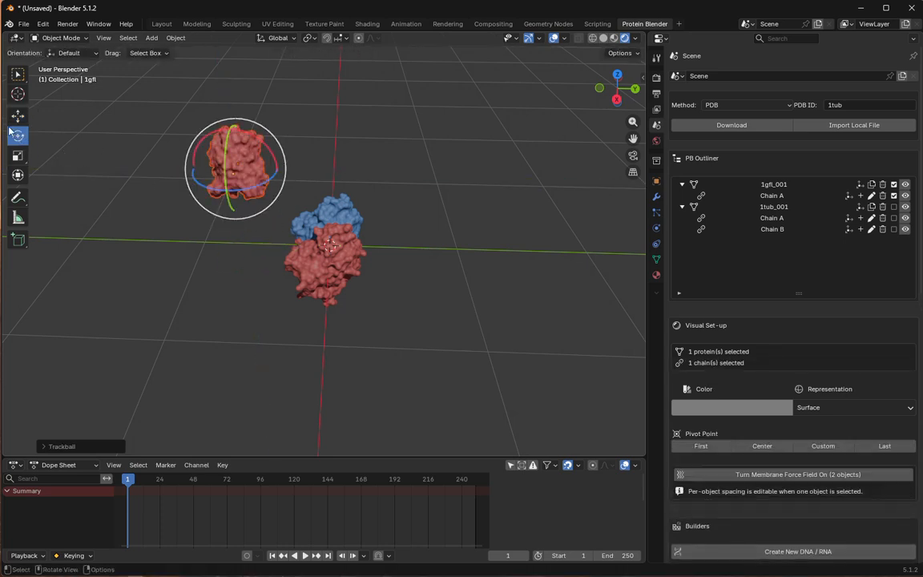
click(894, 206)
click(894, 185)
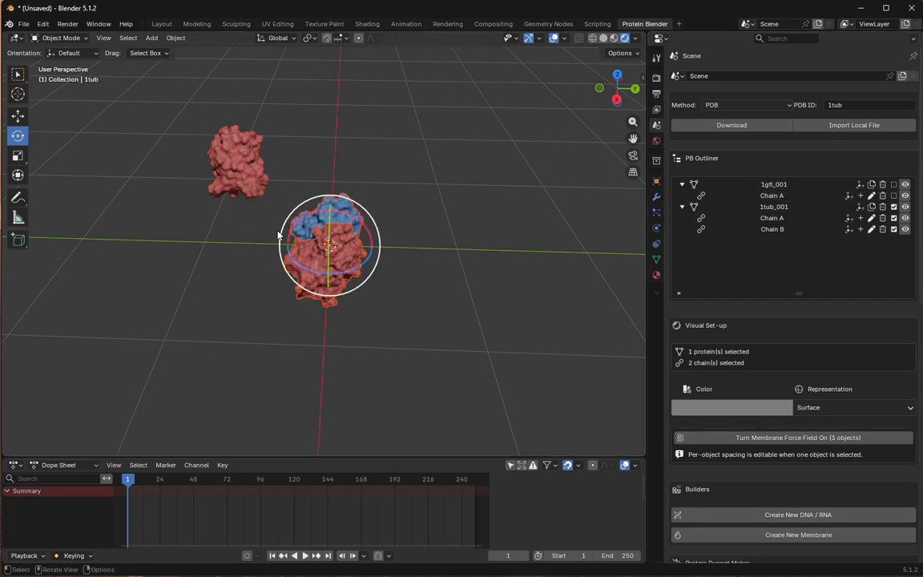
drag(332, 239, 358, 234)
click(893, 207)
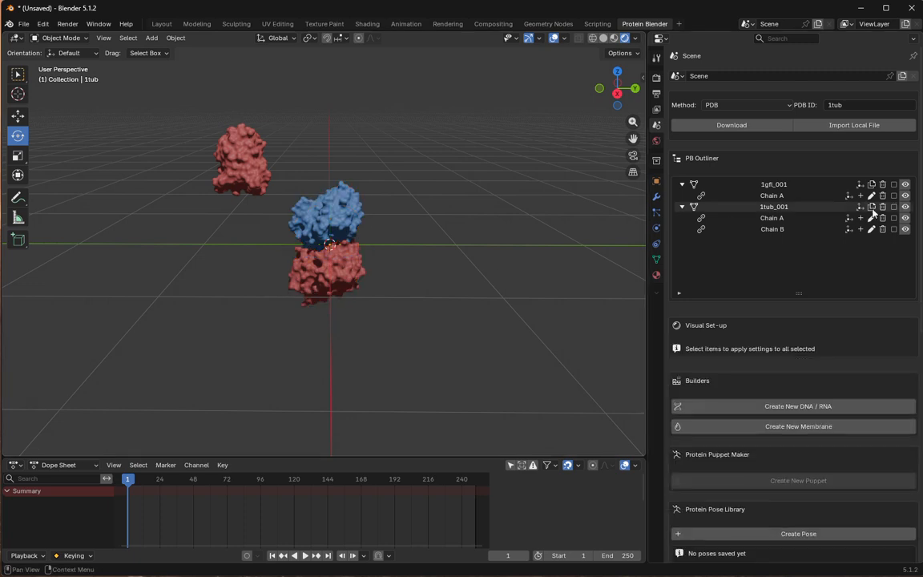
click(872, 220)
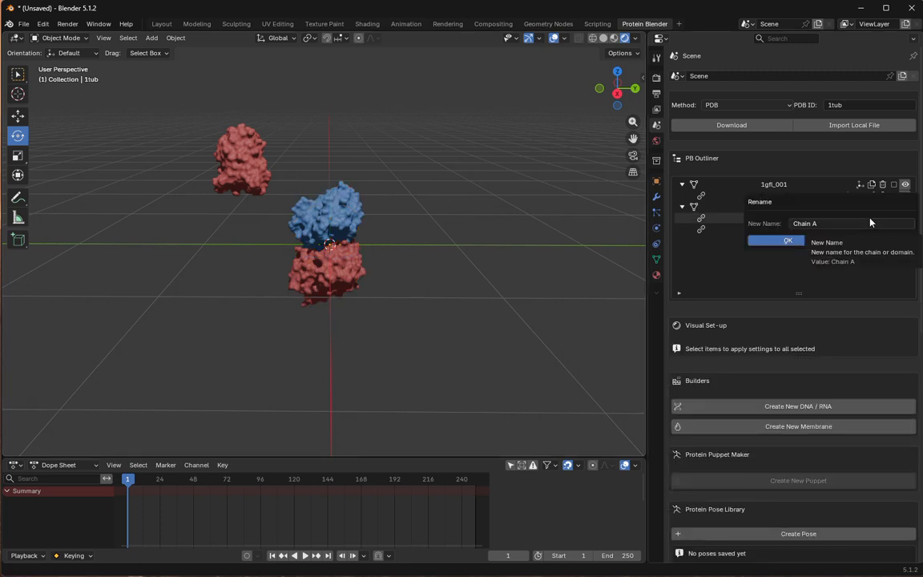
click(840, 241)
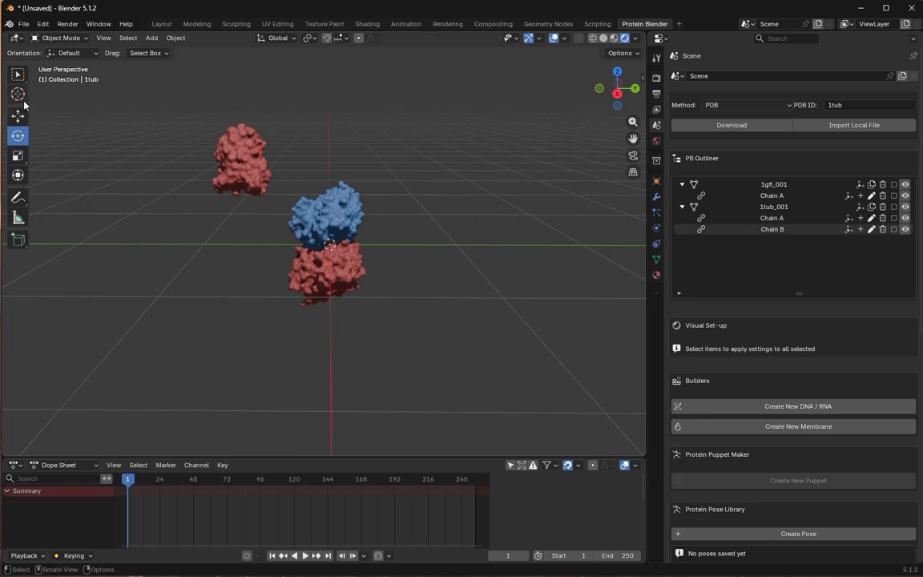
- Rotate the whole 1tub_001 protein about half a turn so its Chain A sits above Chain B
click(18, 75)
click(18, 138)
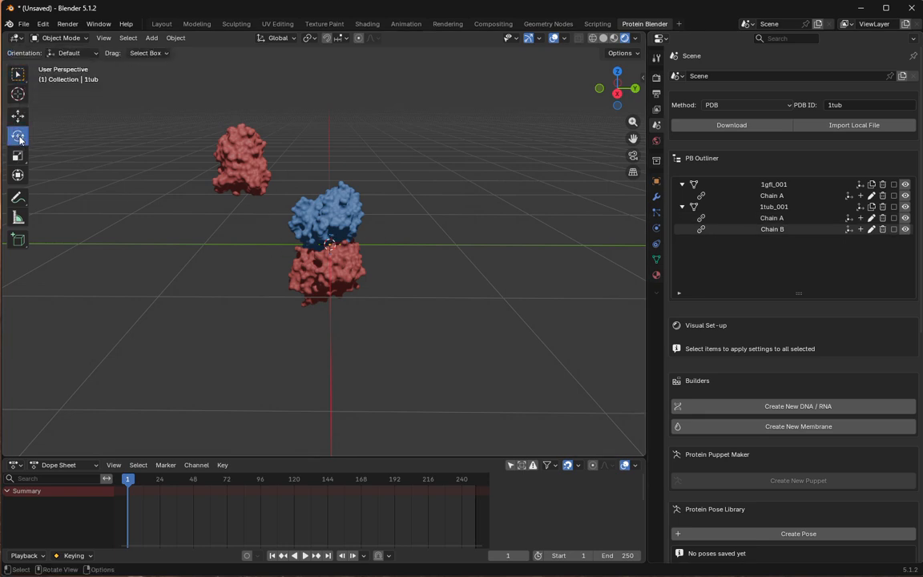
click(893, 207)
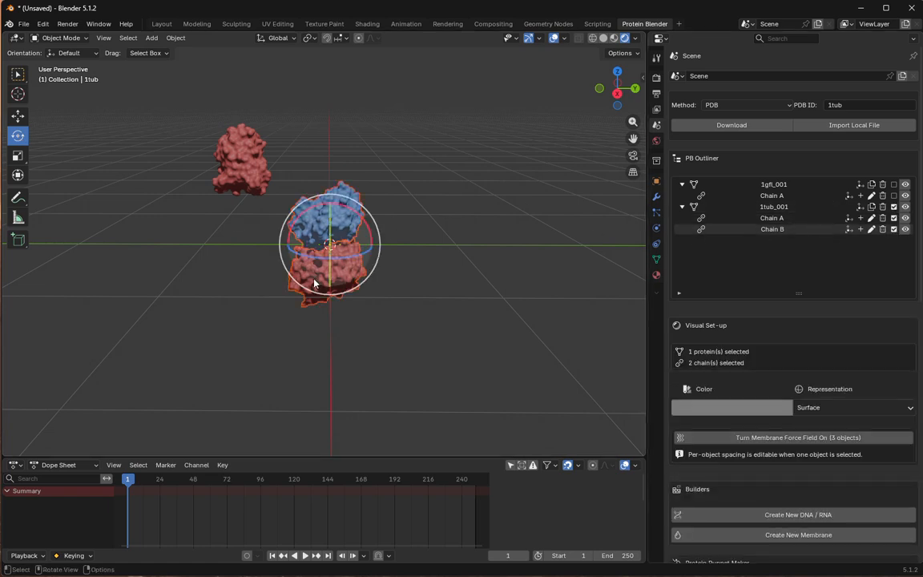
drag(330, 281, 325, 192)
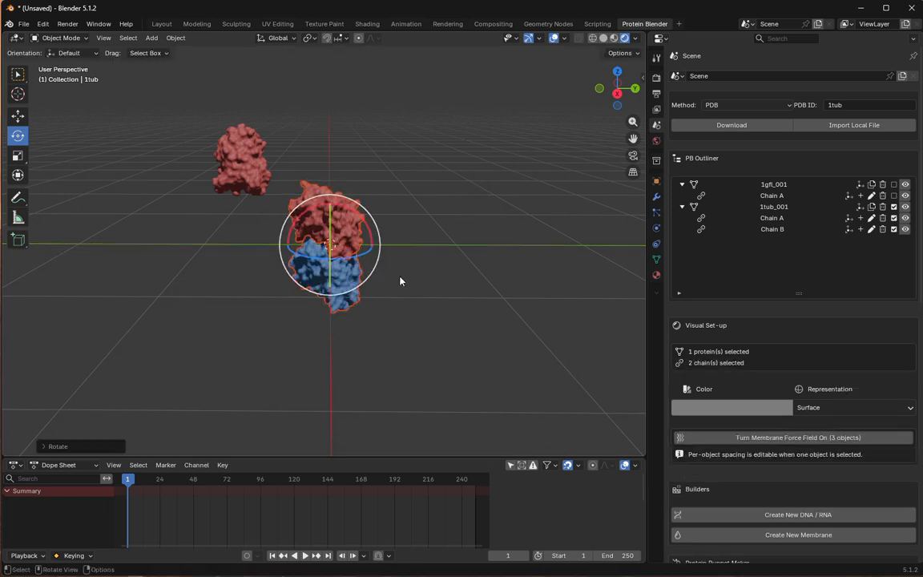
click(468, 281)
scroll(470, 280, up, 3)
middle_drag(470, 281, 419, 277)
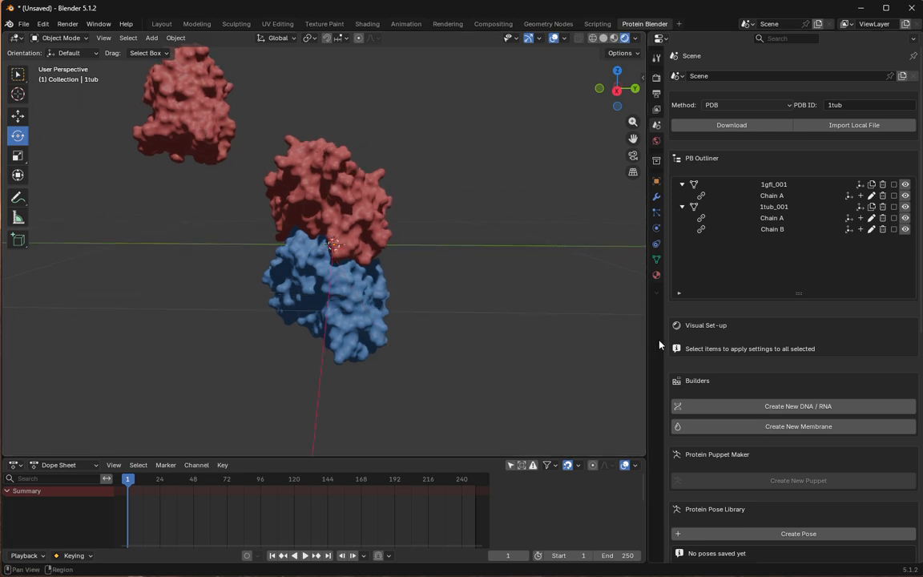
scroll(709, 373, down, 4)
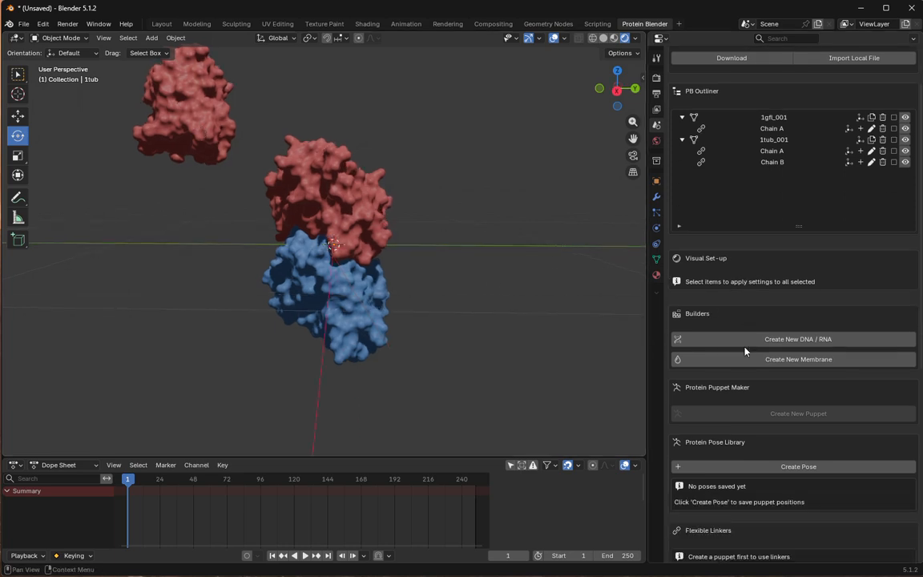
scroll(262, 209, down, 3)
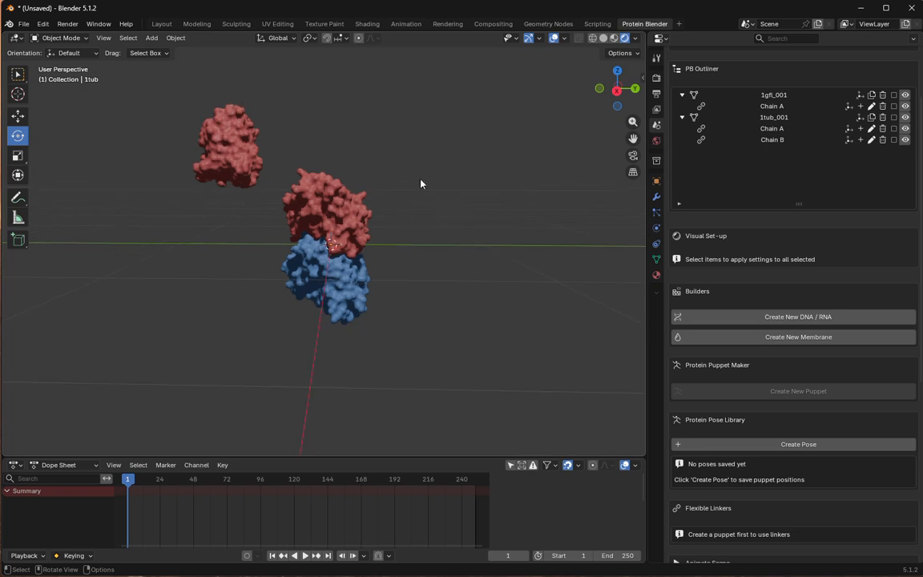
middle_drag(292, 244, 485, 213)
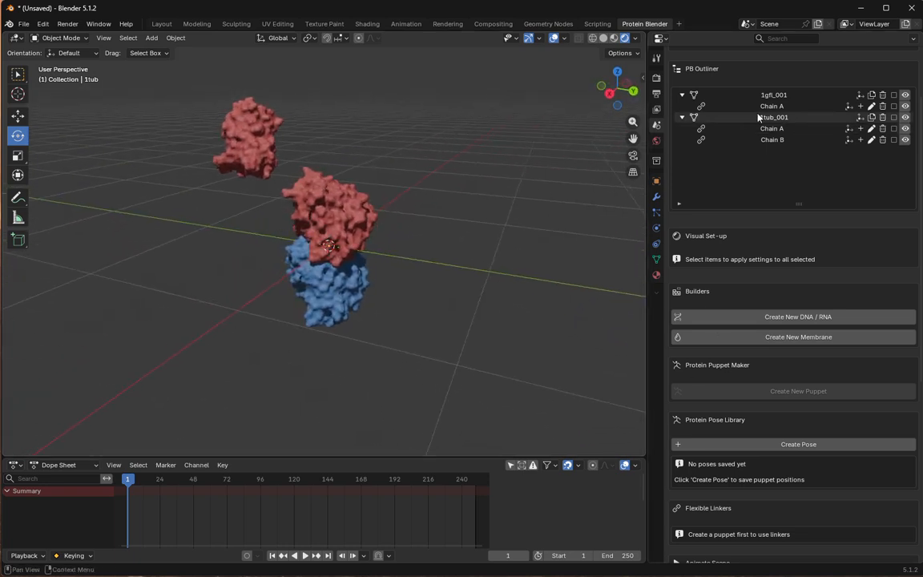
click(872, 129)
click(788, 150)
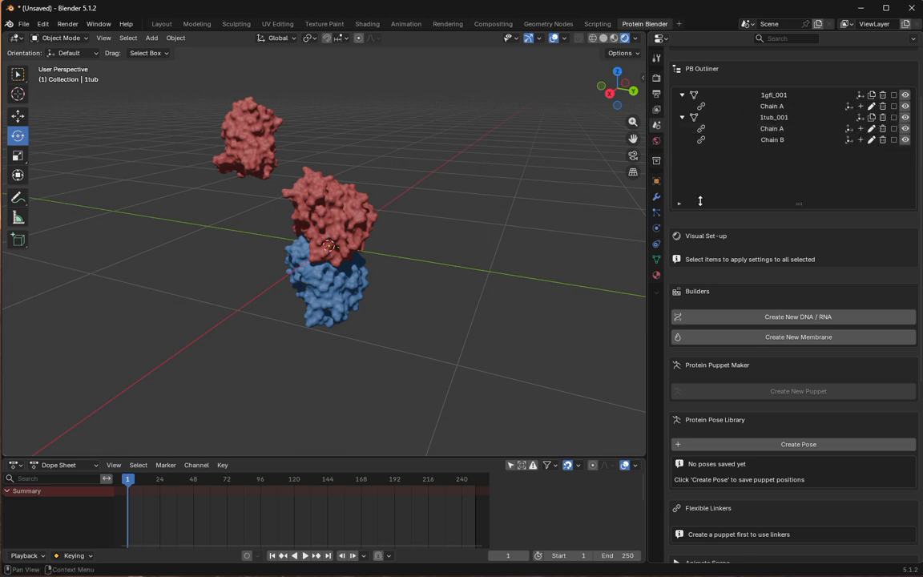
- Recolor Chain A of 1tub_001 to the blue #6C8AF3FF
click(772, 128)
click(729, 307)
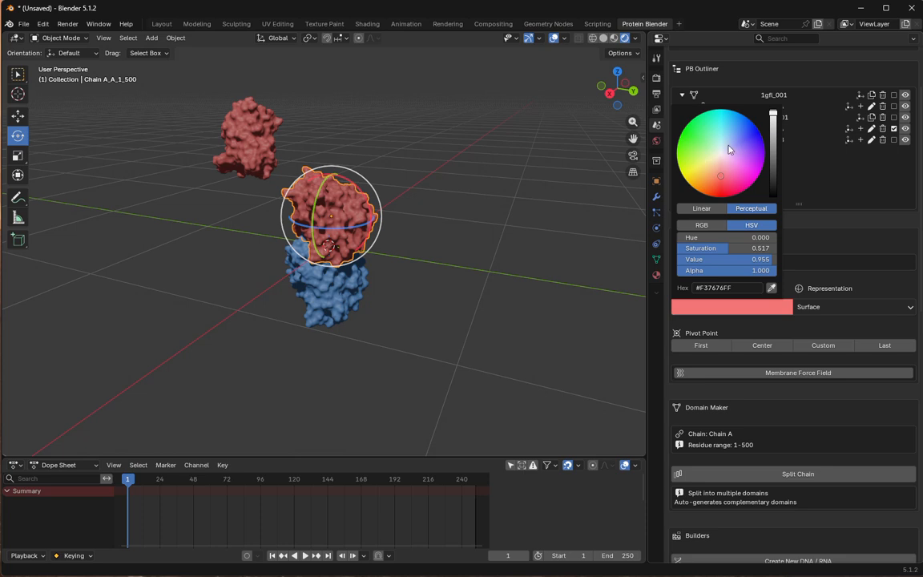
drag(736, 139, 739, 137)
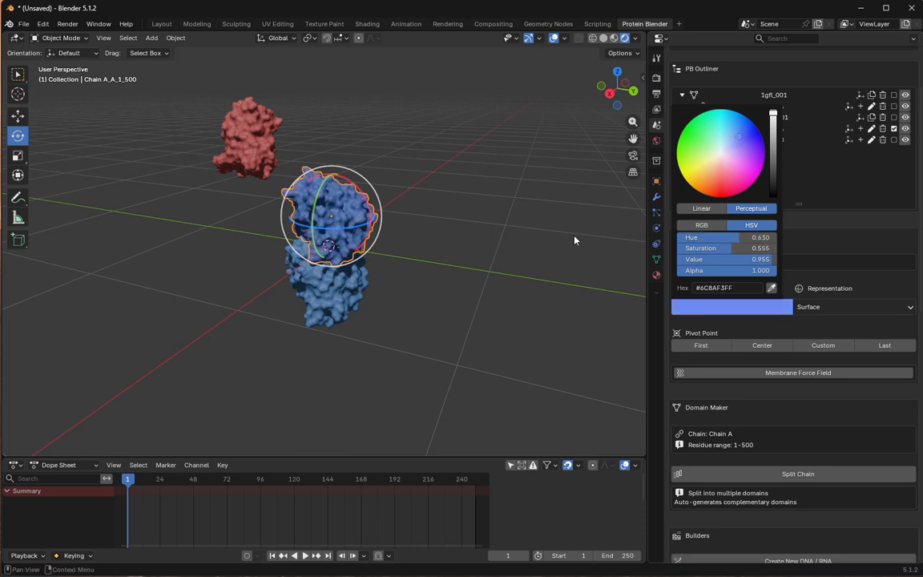
- Recolor Chain B of 1tub_001 to a violet-blue that differs from Chain A
click(336, 299)
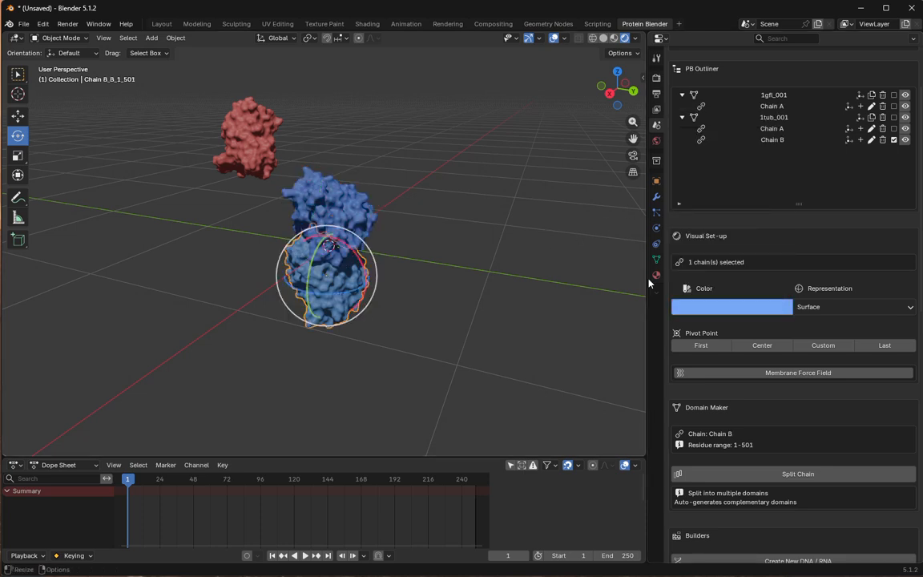
click(733, 306)
drag(745, 162, 744, 142)
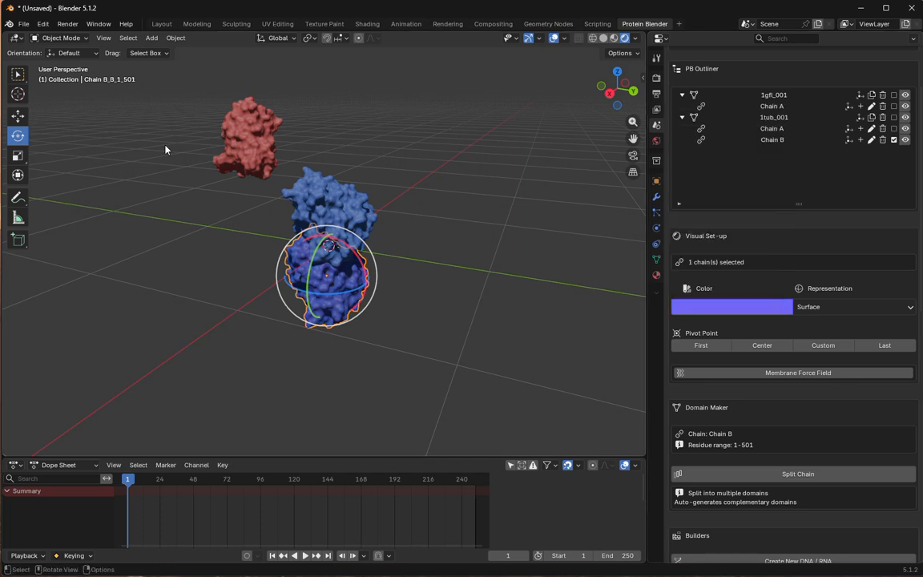
- Recolor Chain A of 1gfl_001 to bright green and clear the selection
click(229, 149)
click(735, 309)
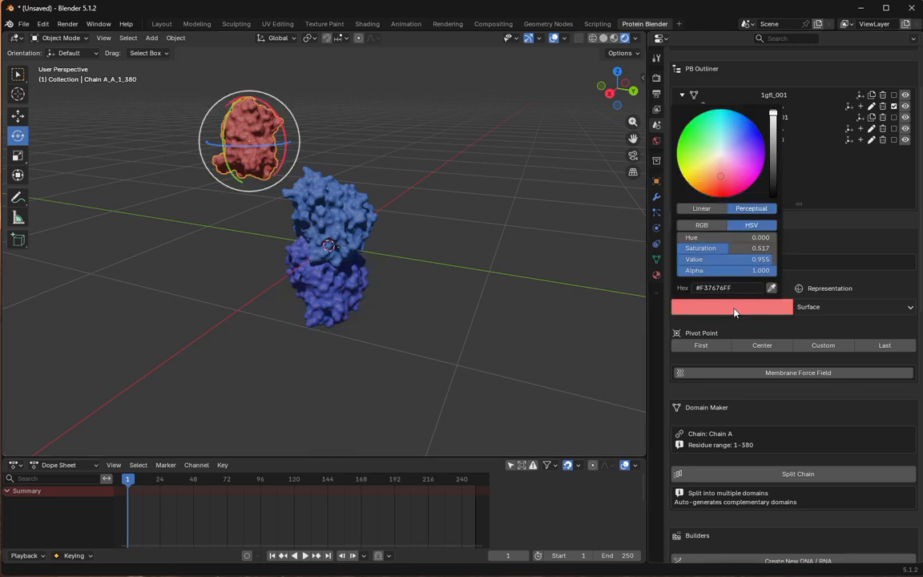
click(686, 146)
middle_drag(444, 218, 501, 257)
click(492, 261)
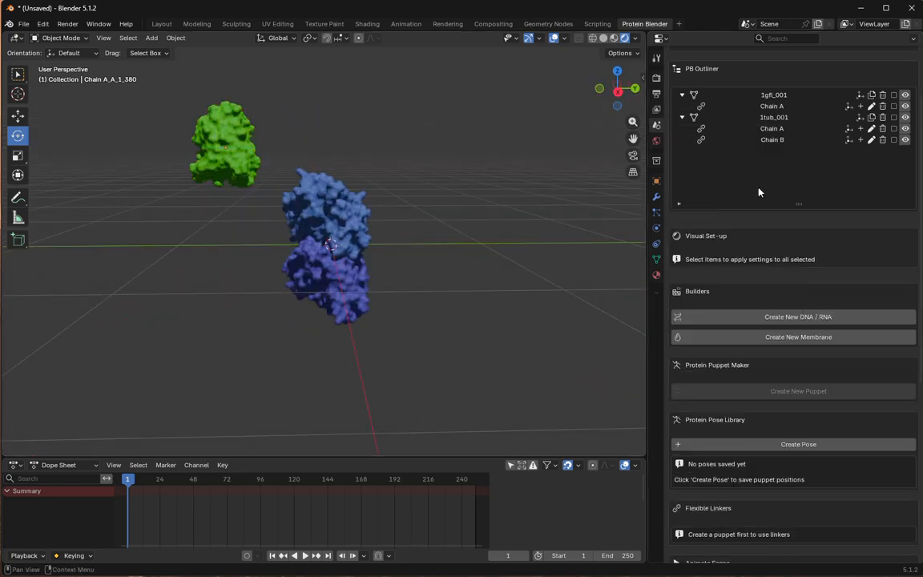
- Create a new puppet named tubulin-GFP from all chains of 1gfl_001 and 1tub_001
click(893, 97)
click(894, 118)
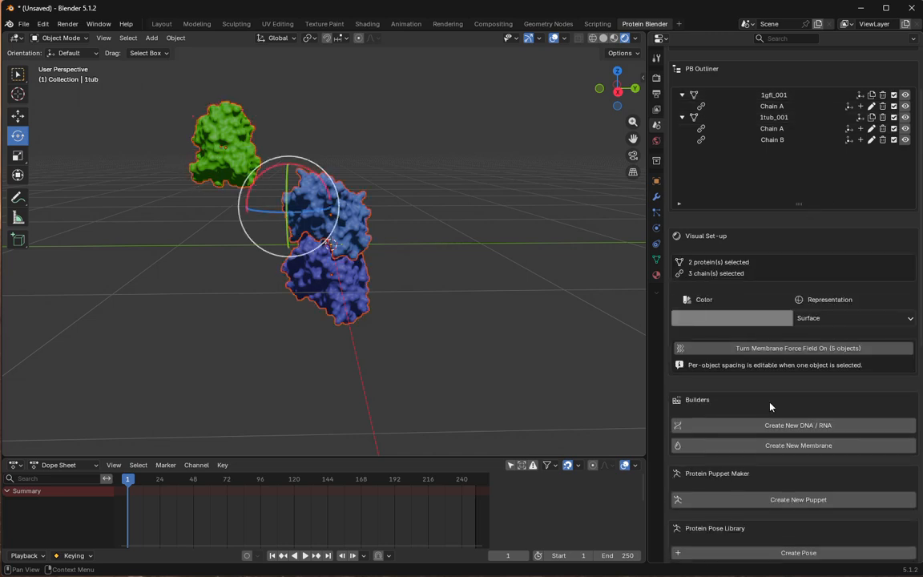
scroll(770, 413, down, 3)
click(768, 433)
click(770, 437)
key(ctrl+a)
text(tubulin)
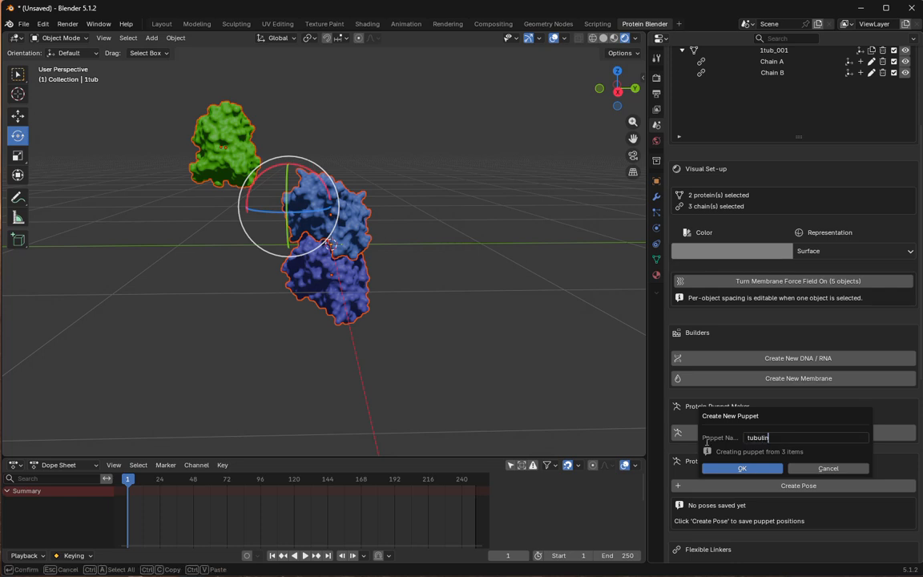
text(-GFP)
key(Return)
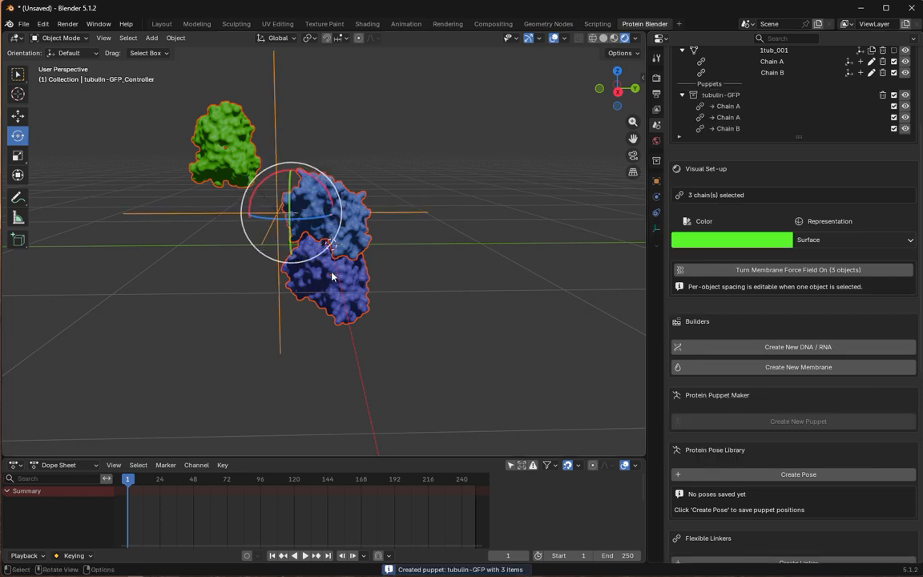
- Clear the selection and set the representation of 1tub_001's blue Chain A to Ribbon
middle_drag(485, 277, 466, 305)
click(468, 306)
scroll(404, 243, up, 2)
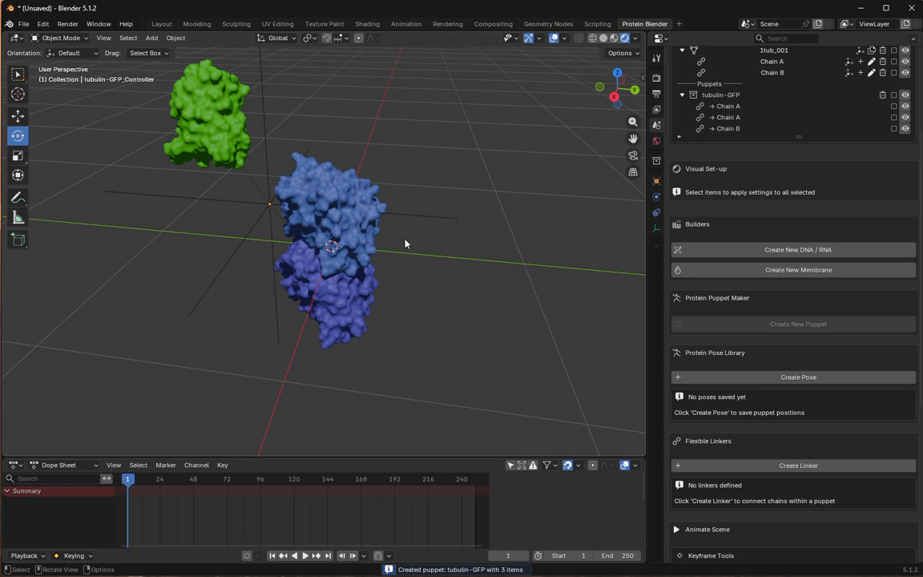
click(309, 189)
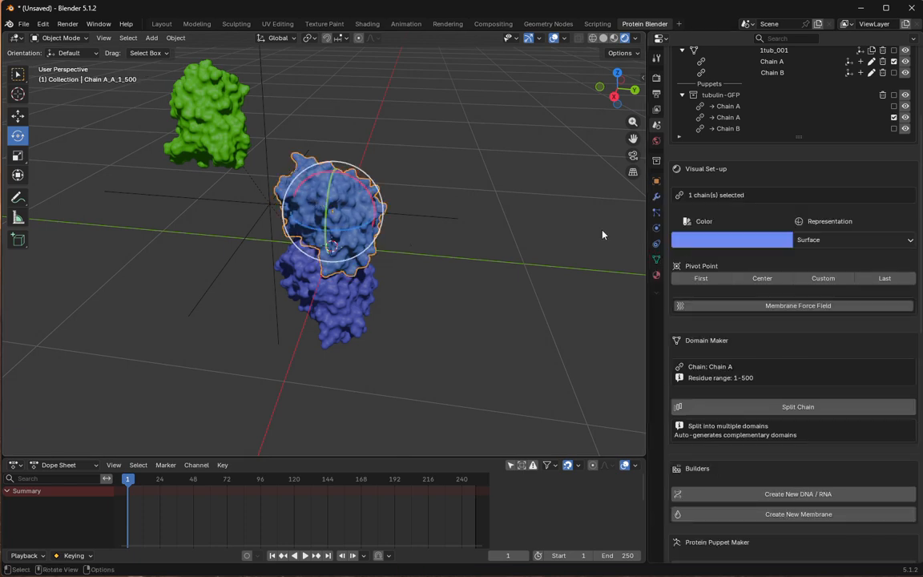
click(811, 242)
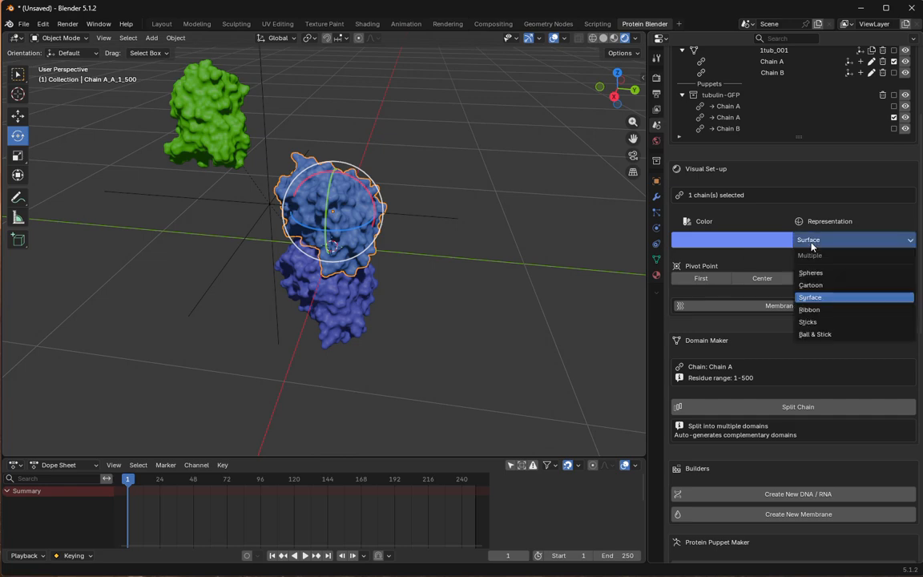
click(816, 310)
- Set the representation of the green 1gfl_001 Chain A to Ribbon
middle_drag(481, 288, 533, 287)
click(468, 287)
middle_drag(436, 281, 203, 137)
click(179, 129)
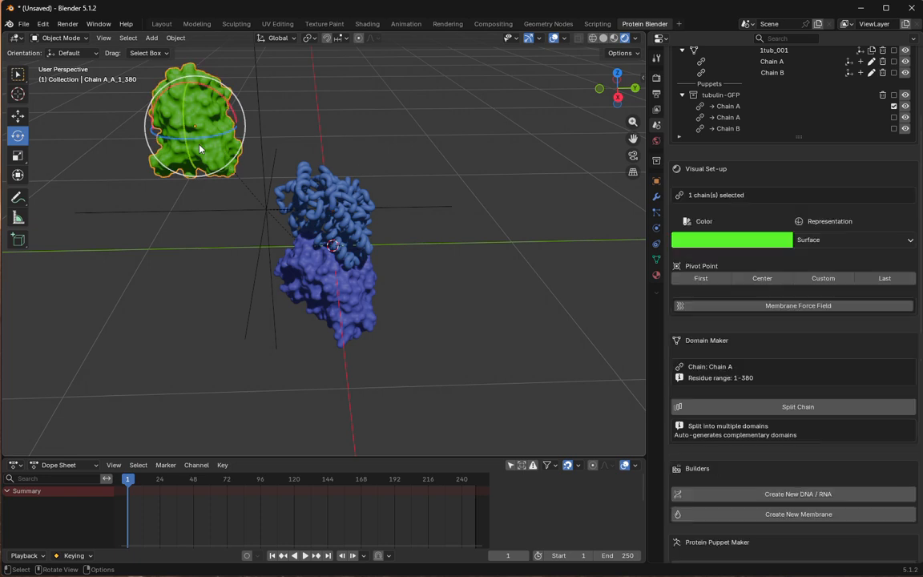
click(851, 239)
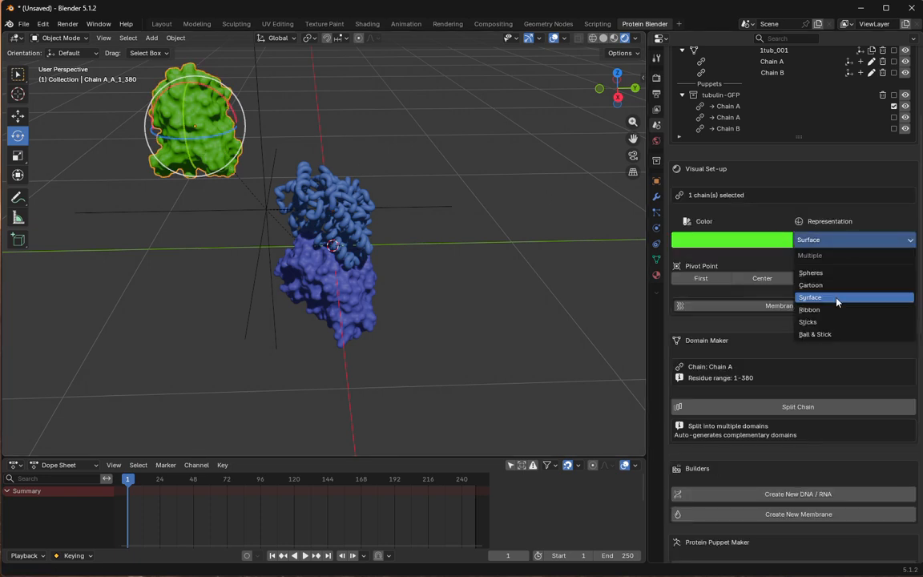
click(816, 310)
- Set the representation of 1tub_001's violet Chain B to Ribbon and clear the selection
click(353, 308)
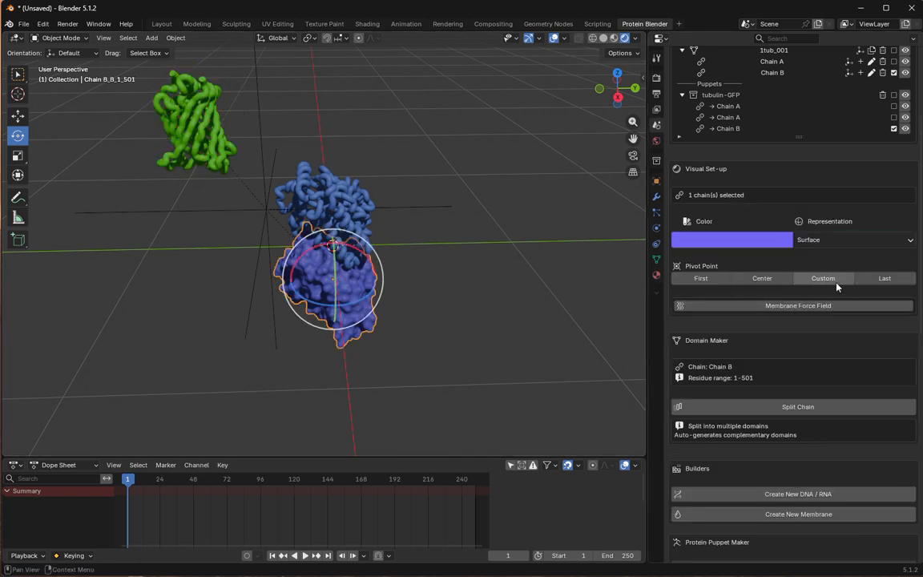
click(834, 242)
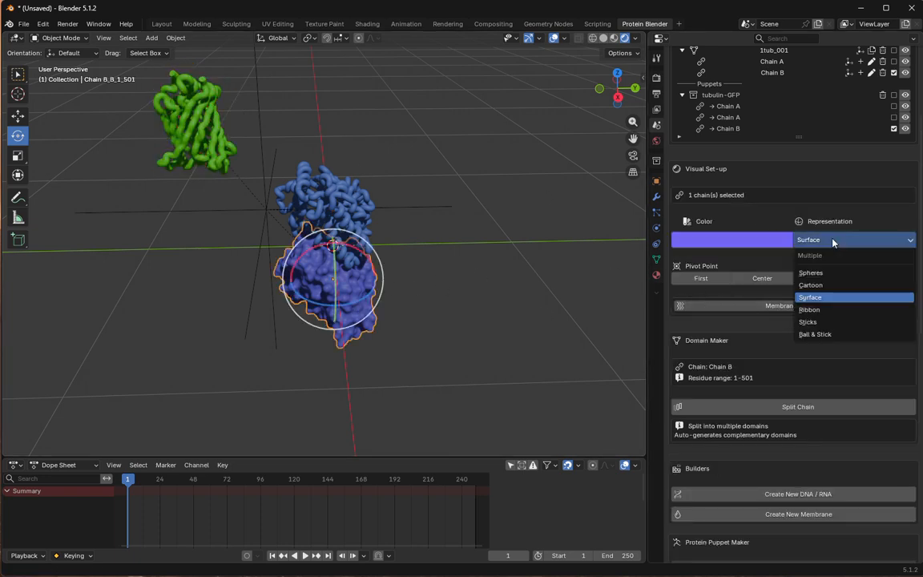
click(821, 287)
middle_drag(633, 303, 484, 285)
scroll(793, 394, down, 2)
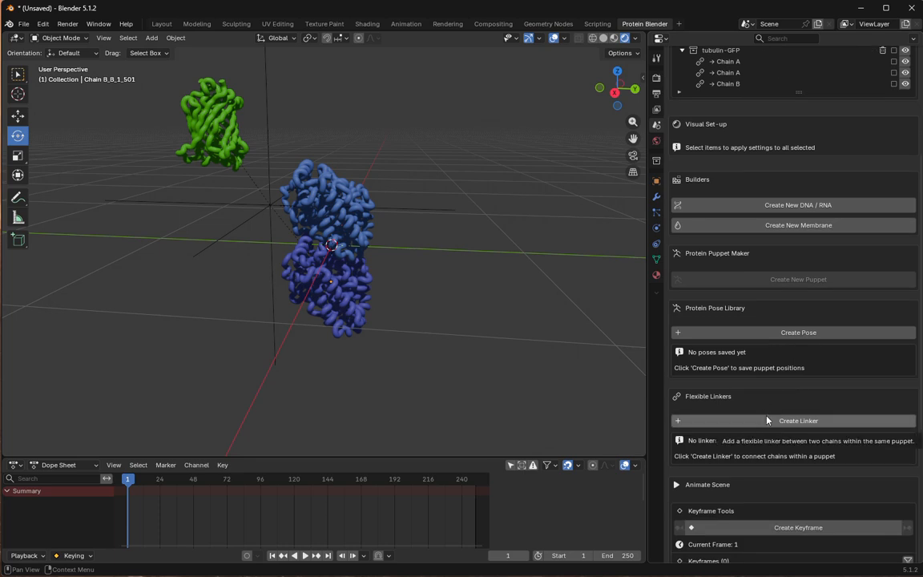
click(770, 422)
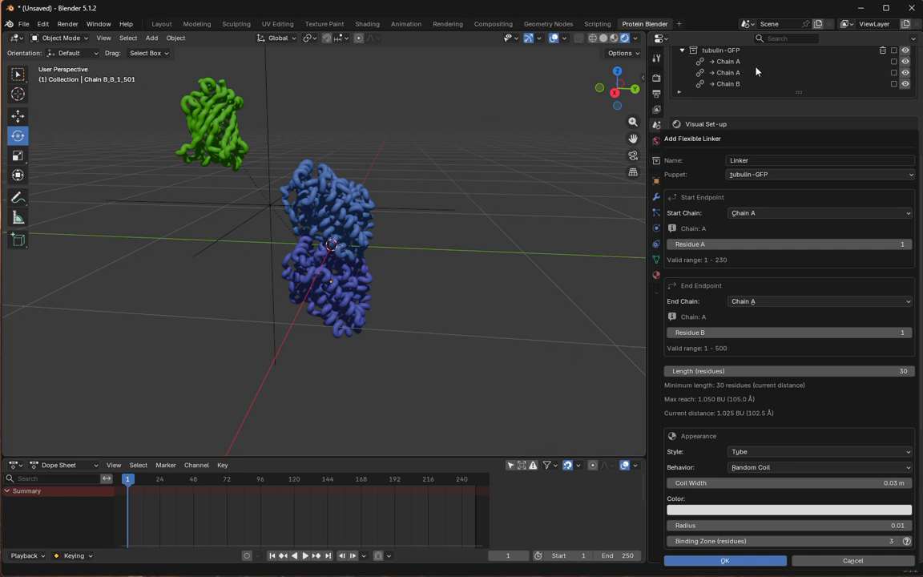
click(730, 66)
right_click(730, 66)
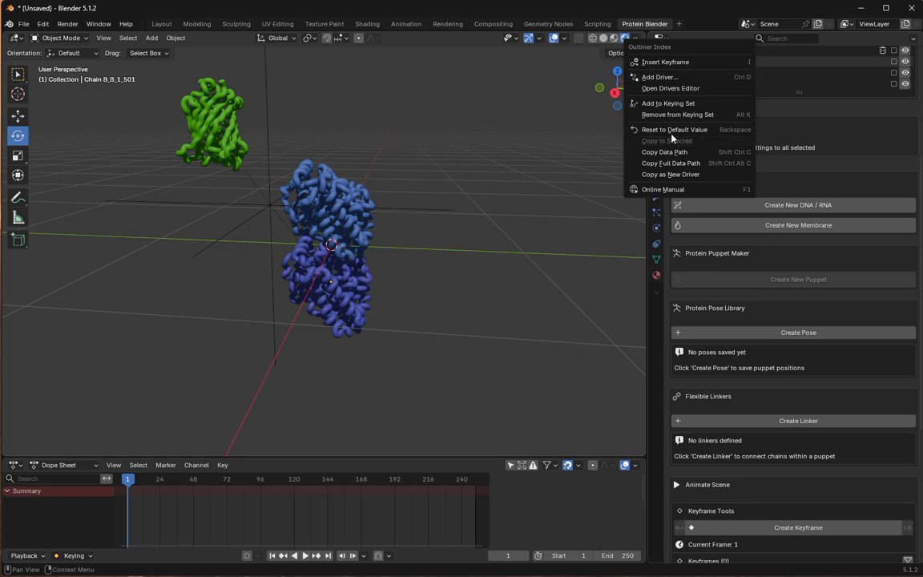
- Rename Chain A of 1gfl_001 to GFP
scroll(845, 101, up, 3)
scroll(846, 101, up, 5)
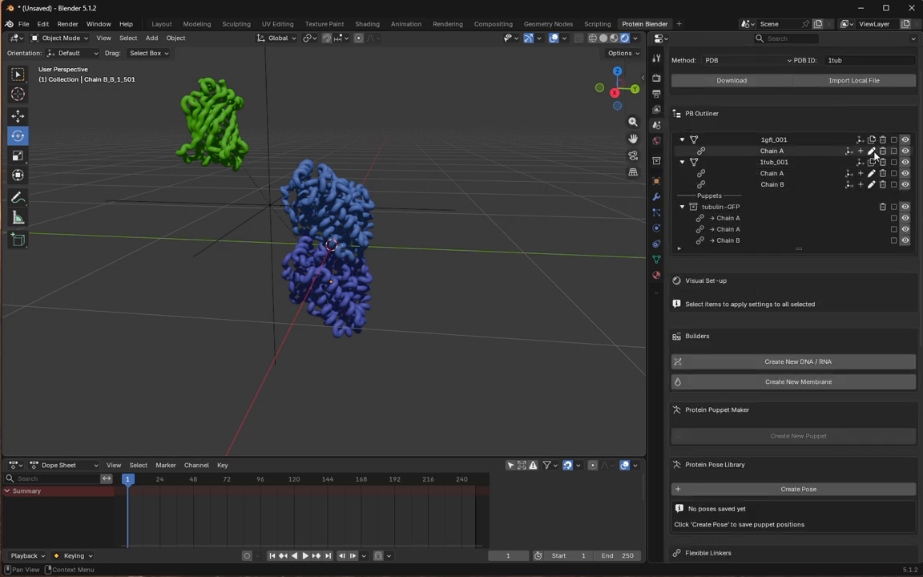
click(872, 150)
click(806, 157)
click(807, 157)
drag(843, 157, 749, 145)
text(GFP)
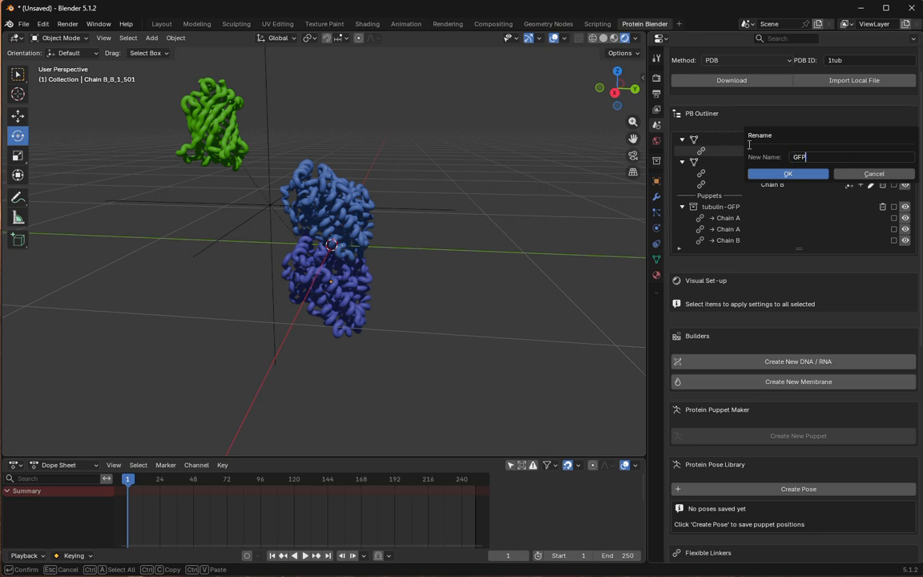
key(Return)
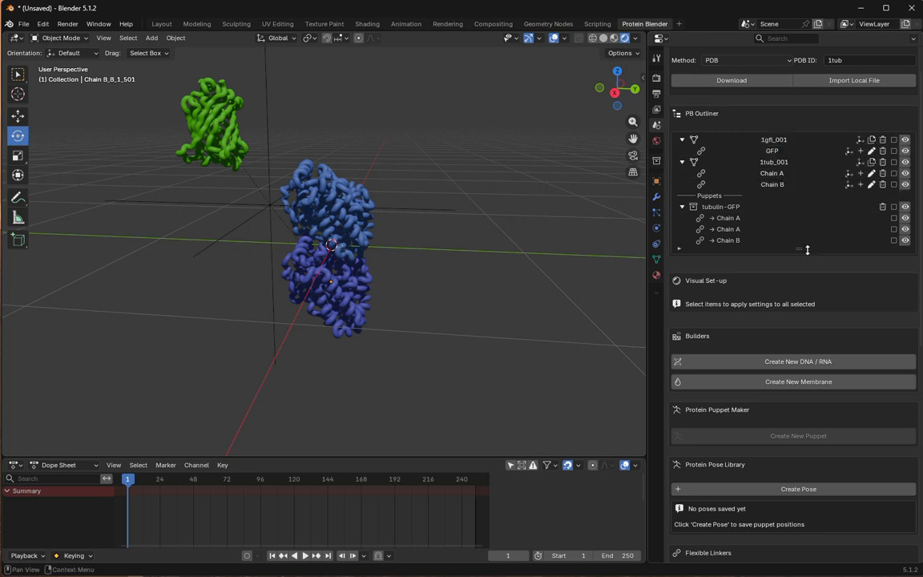
- Create a flexible linker in the tubulin-GFP puppet from GFP residue 230 to Chain A residue 1
scroll(721, 356, down, 2)
scroll(769, 369, down, 5)
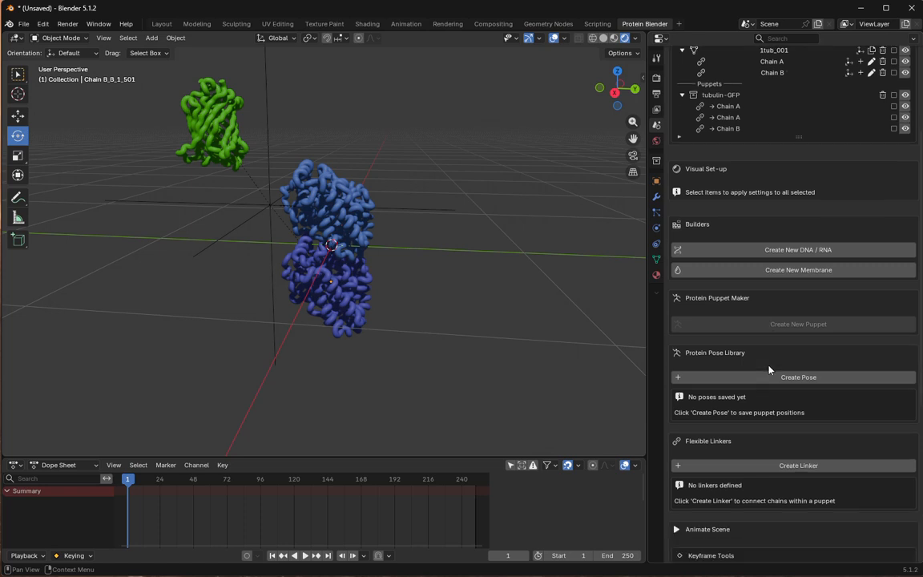
click(760, 422)
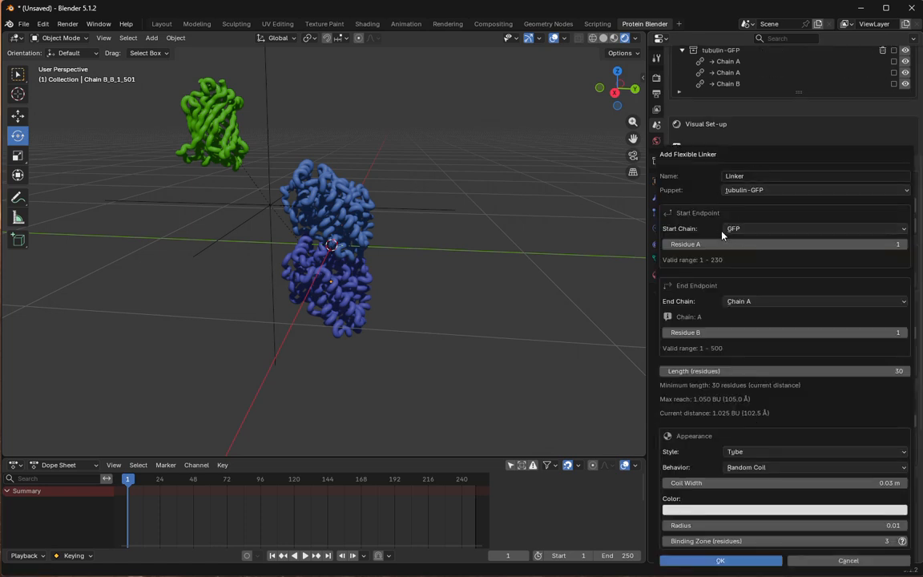
drag(726, 249, 799, 244)
click(892, 250)
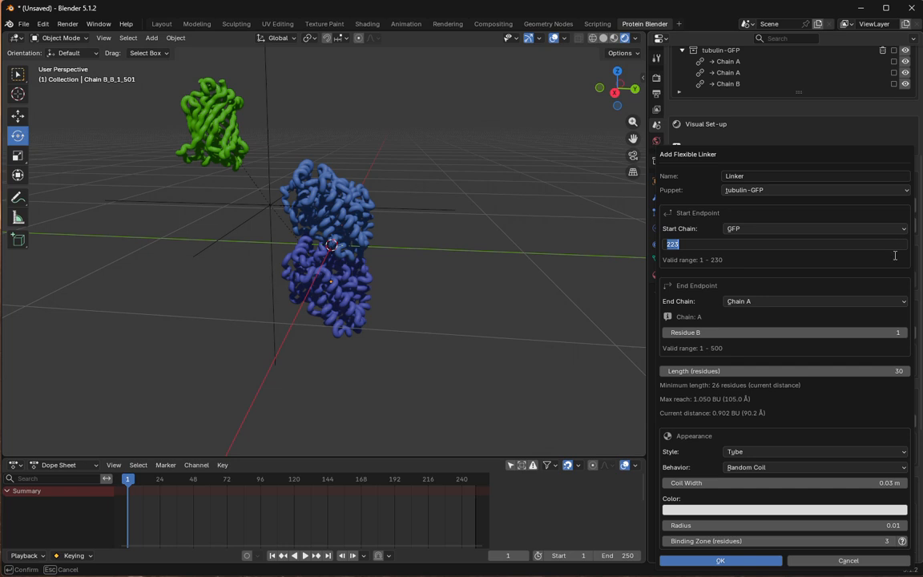
text(230)
key(Tab)
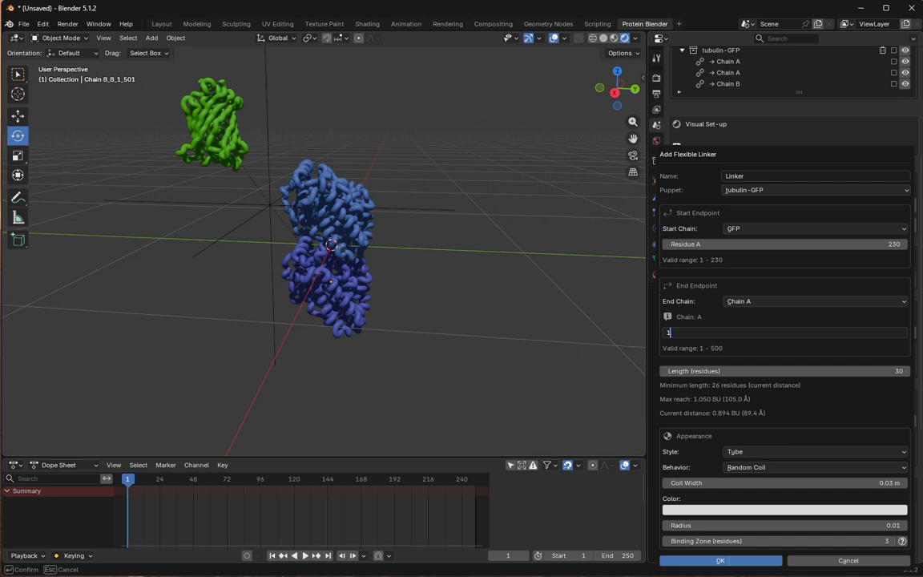
click(717, 560)
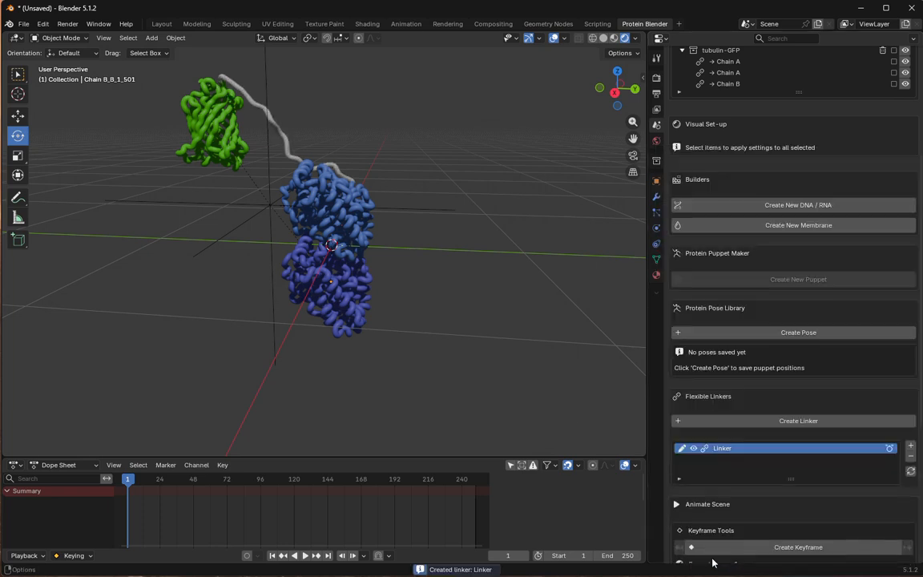
- Rotate the GFP chain so its linker attachment end points down toward the tubulin
middle_drag(313, 243, 258, 185)
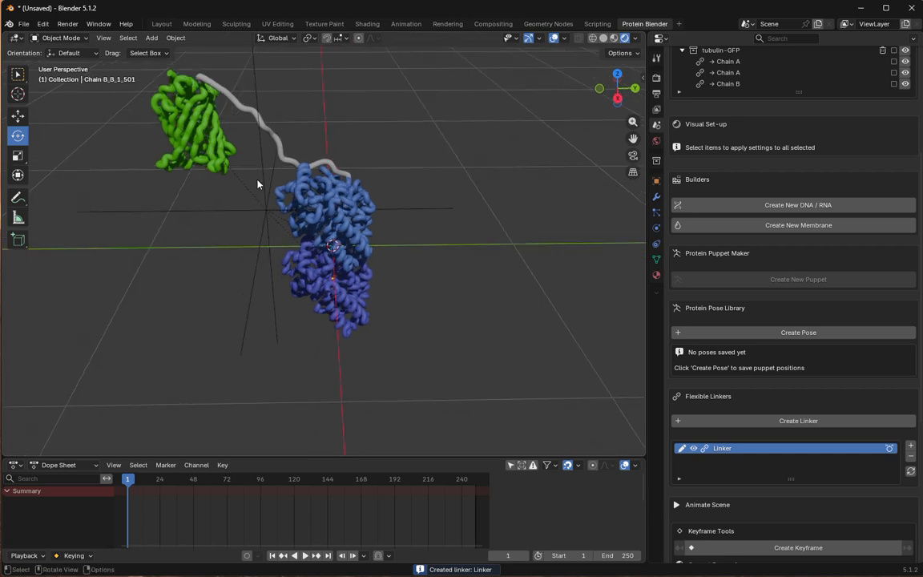
click(201, 137)
drag(223, 107, 88, 108)
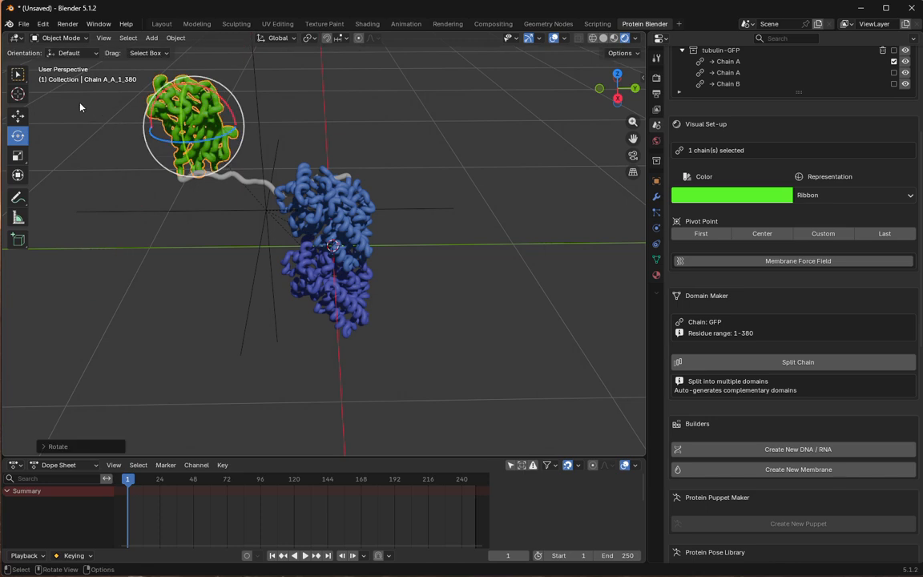
- Move the GFP chain across the tubulin to its other side, above Chain A, and clear the selection
click(17, 74)
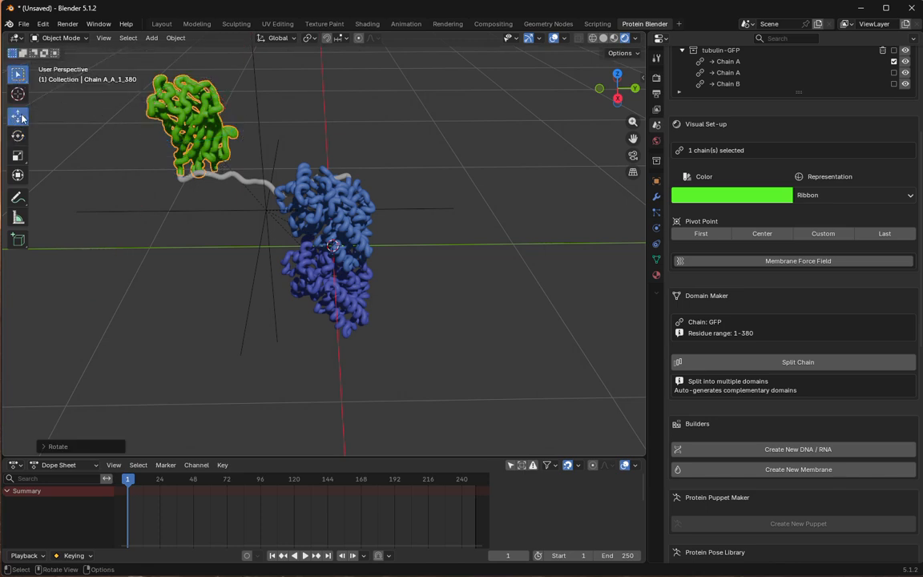
click(17, 116)
drag(193, 126, 448, 50)
middle_drag(362, 218, 379, 233)
middle_drag(298, 137, 277, 218)
click(288, 212)
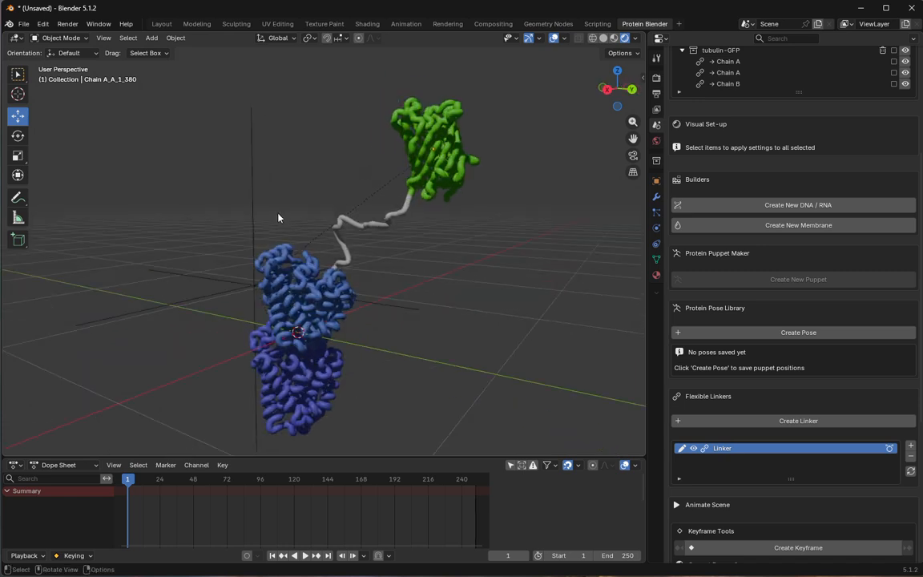
middle_drag(380, 245, 403, 242)
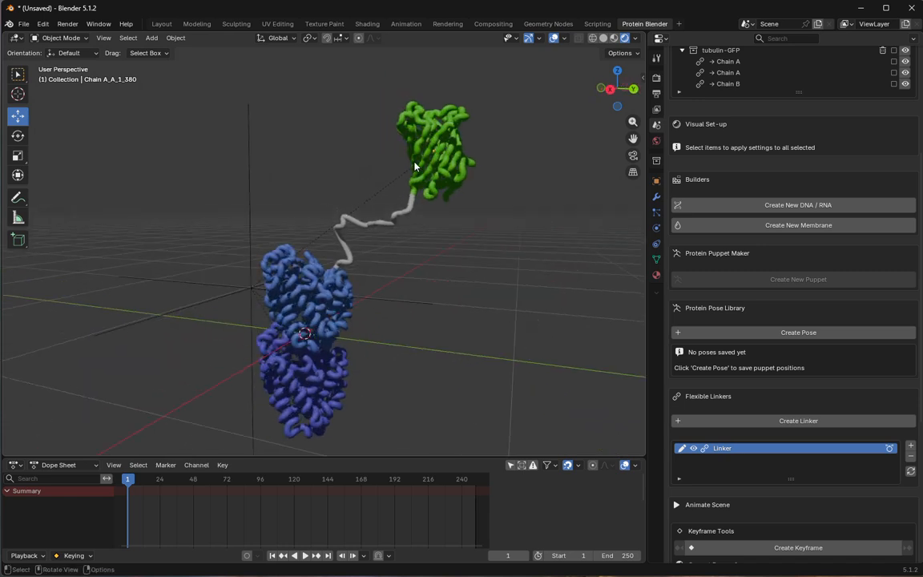
click(419, 160)
middle_drag(418, 294, 397, 281)
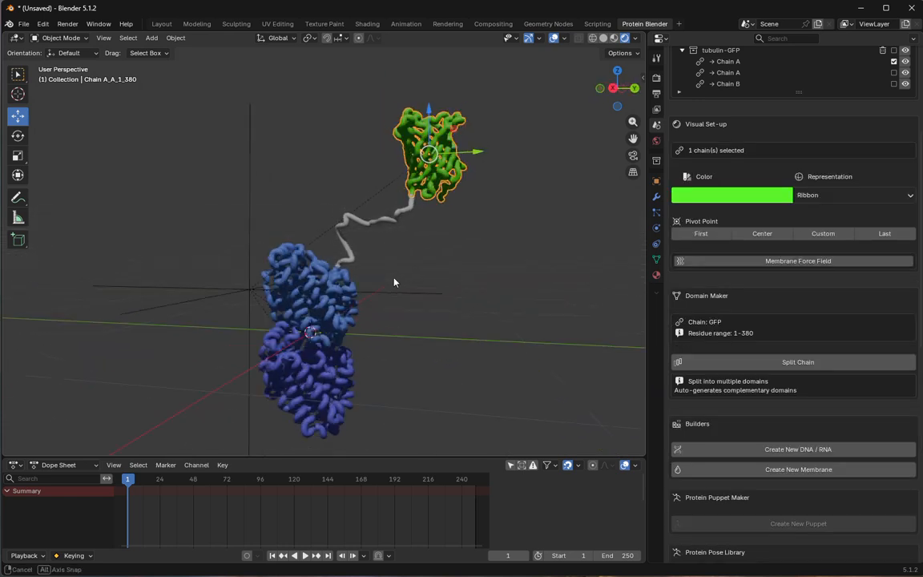
click(429, 289)
- Edit the linker between GFP and Chain A, changing its style to Beads
click(393, 223)
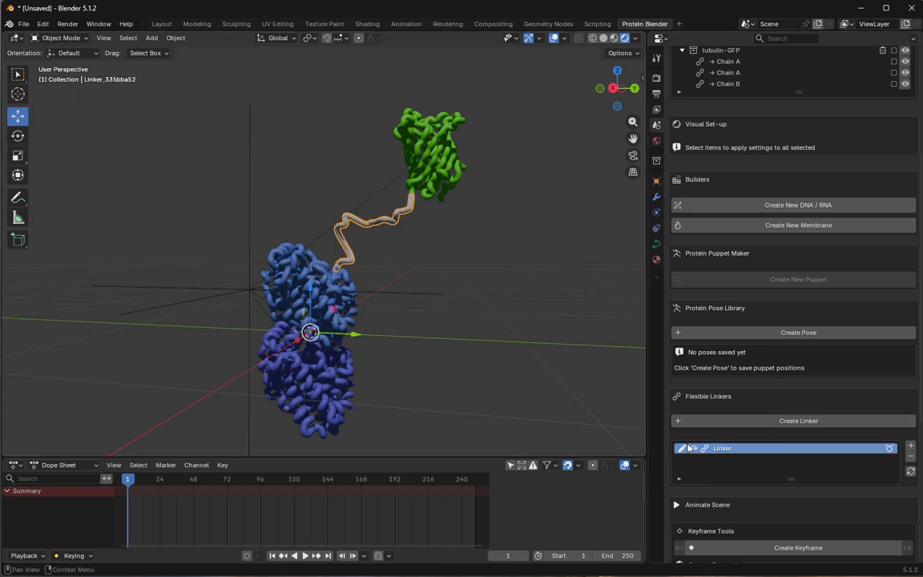
scroll(723, 389, down, 1)
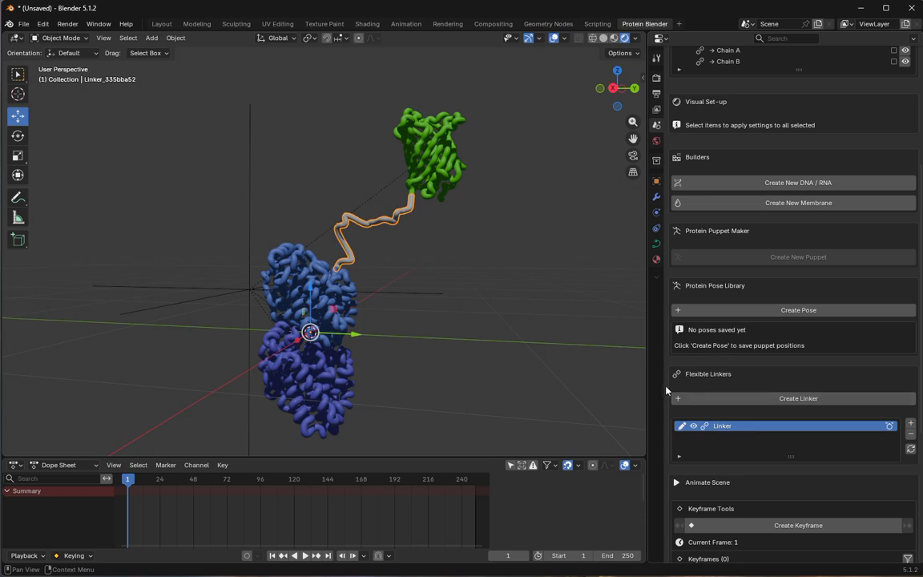
click(682, 427)
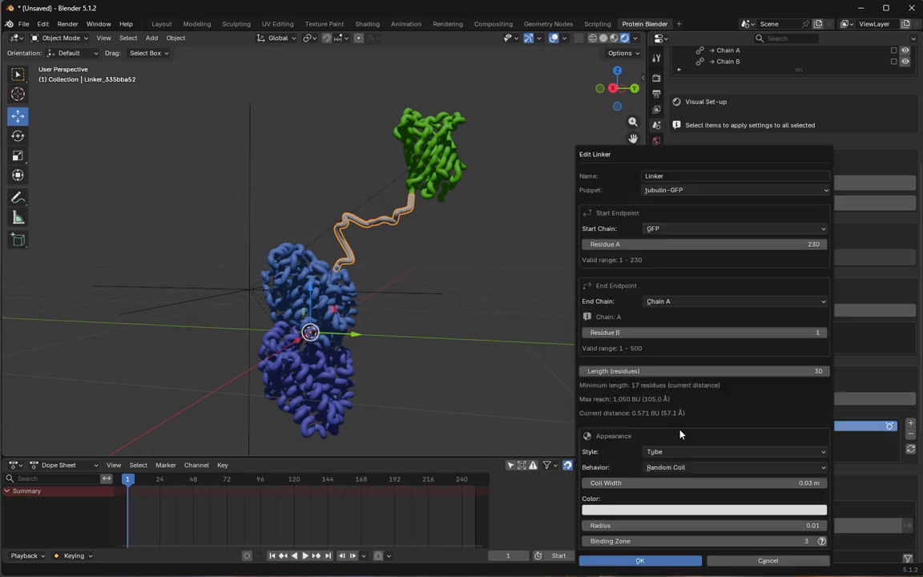
drag(687, 151, 682, 84)
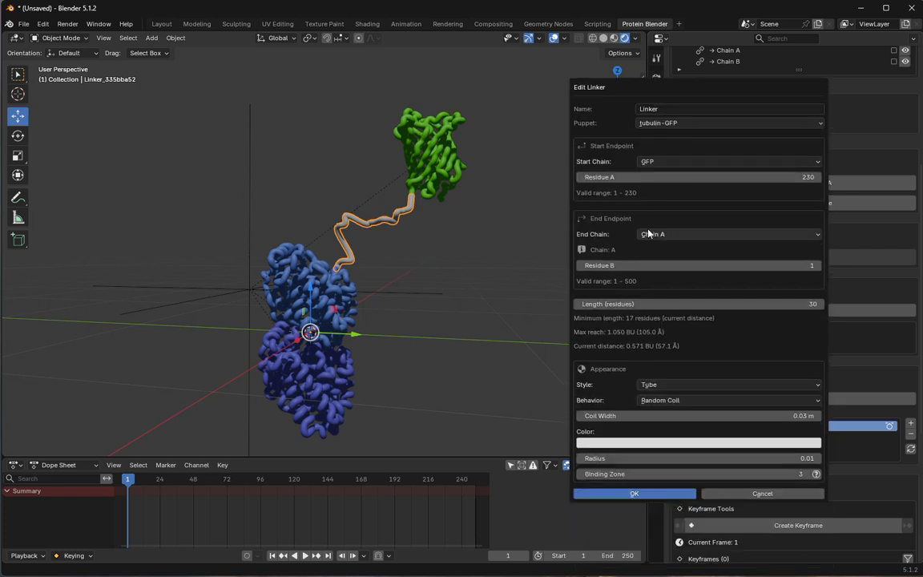
click(665, 386)
click(663, 411)
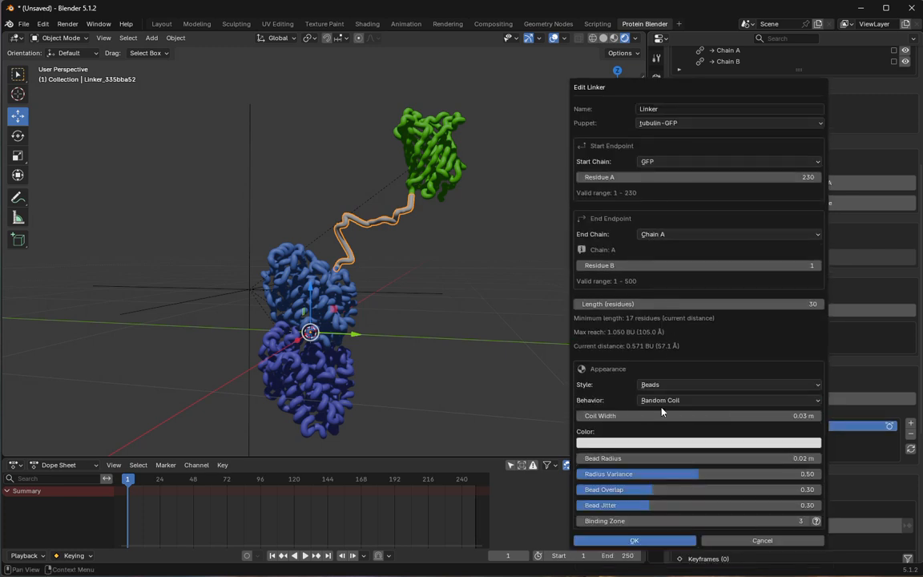
click(664, 389)
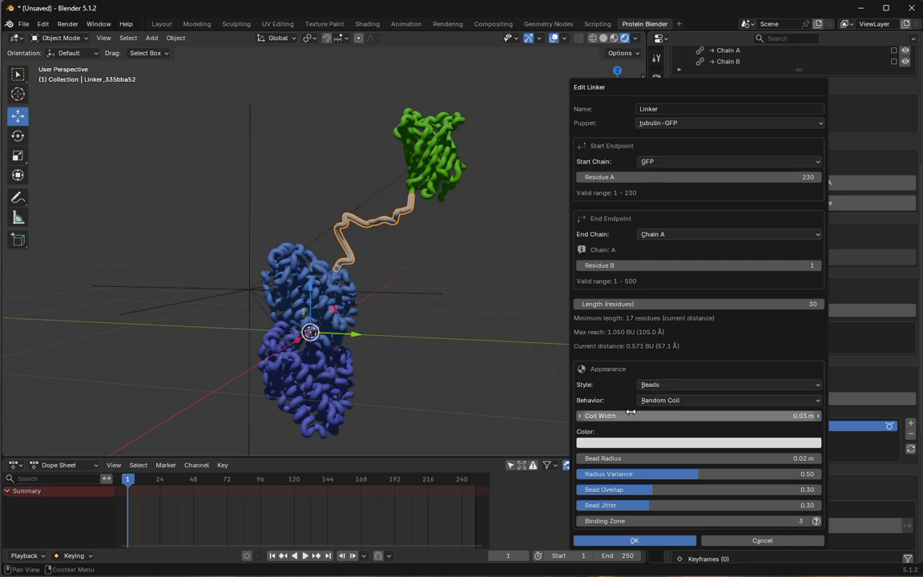
click(634, 540)
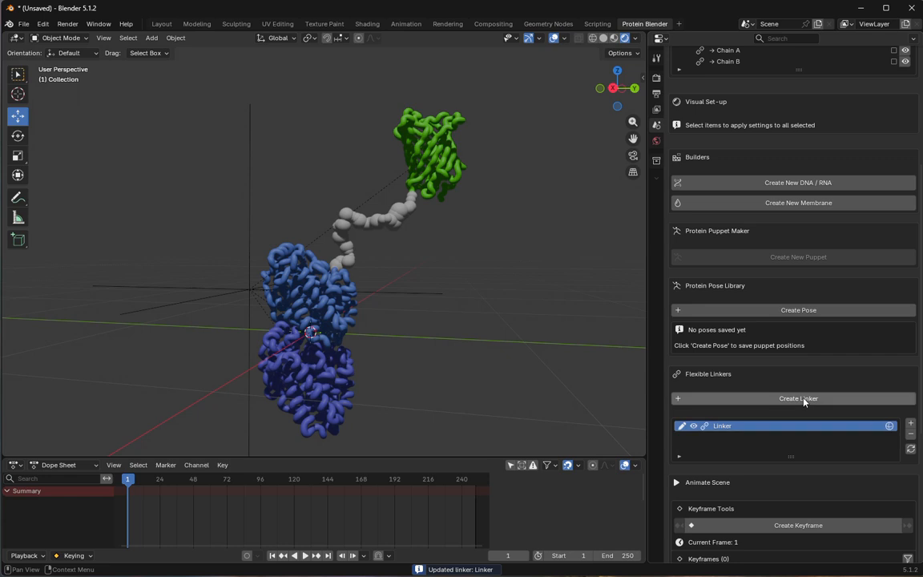
- Edit the linker between GFP and Chain A, changing its style to Tube and its color to yellow, about #DAC65D
click(680, 426)
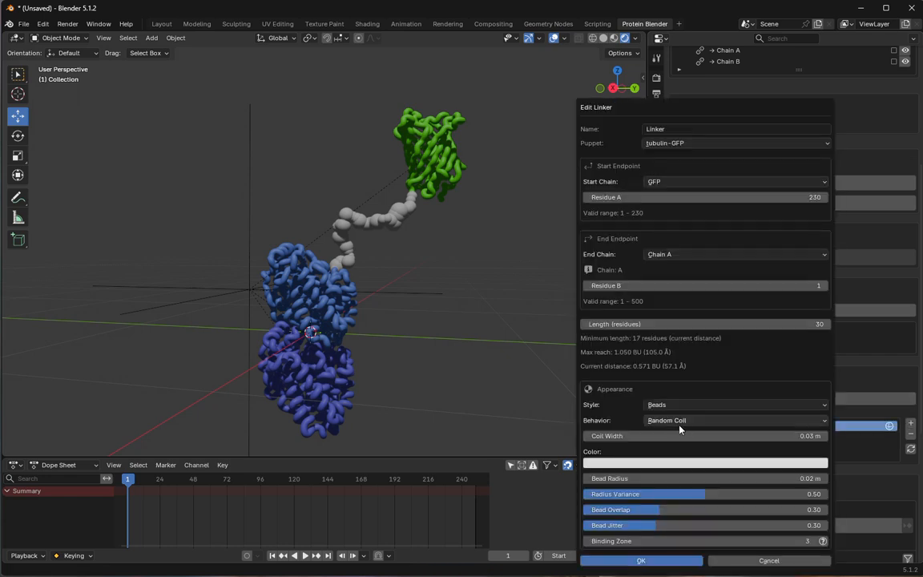
click(676, 404)
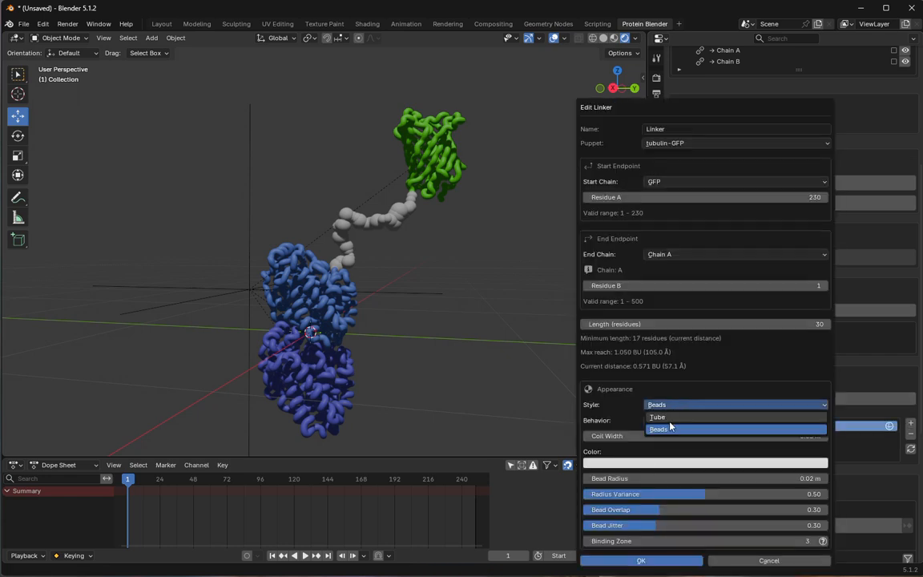
click(659, 417)
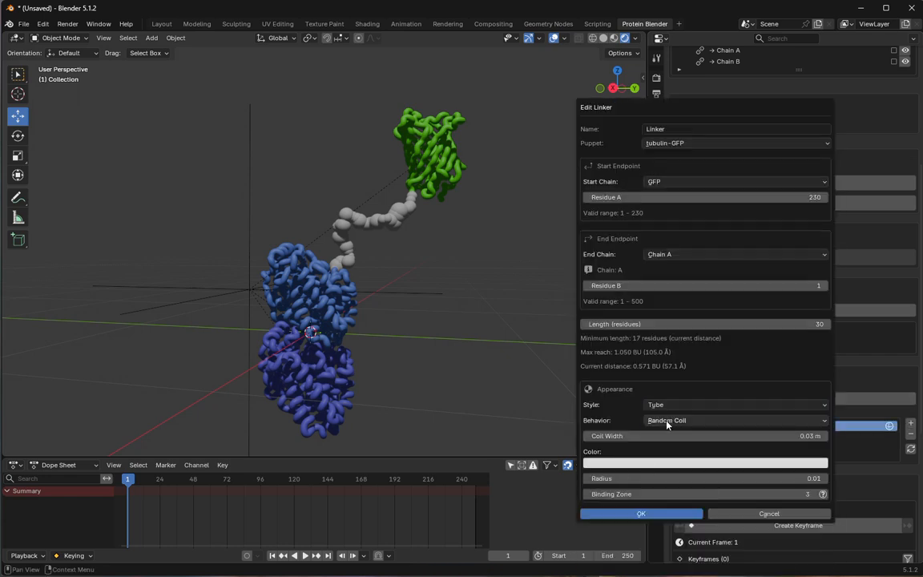
click(663, 464)
drag(783, 314, 746, 327)
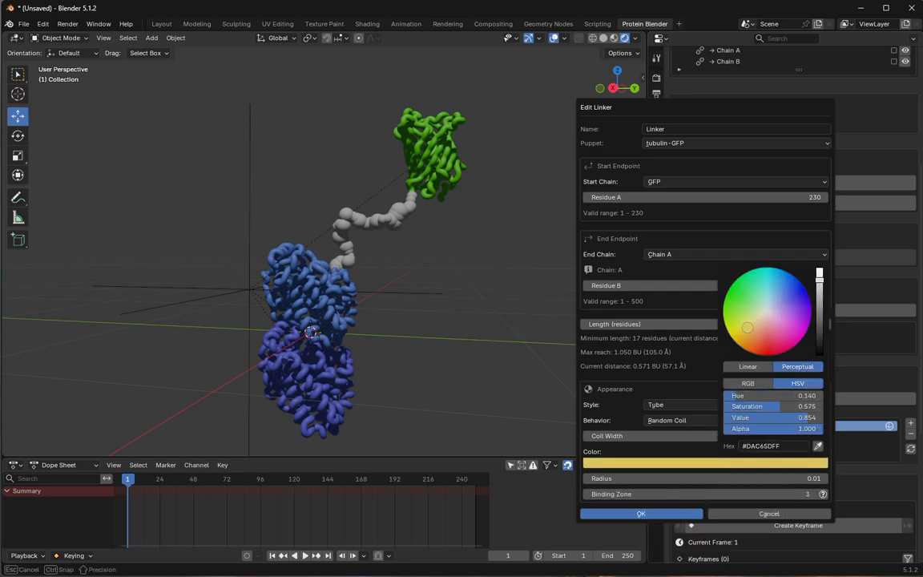
click(638, 514)
middle_drag(408, 257, 387, 266)
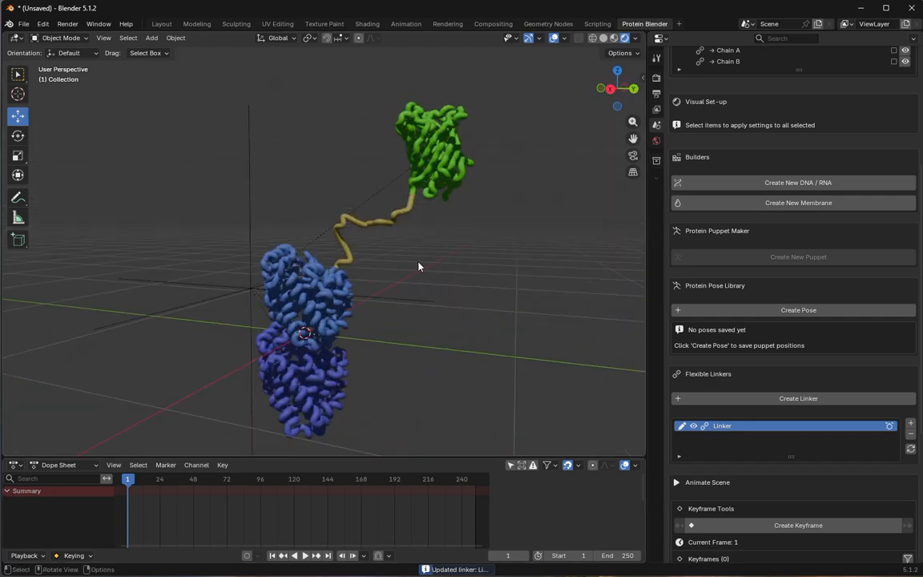
- Set the linker's length to 50 residues
click(393, 223)
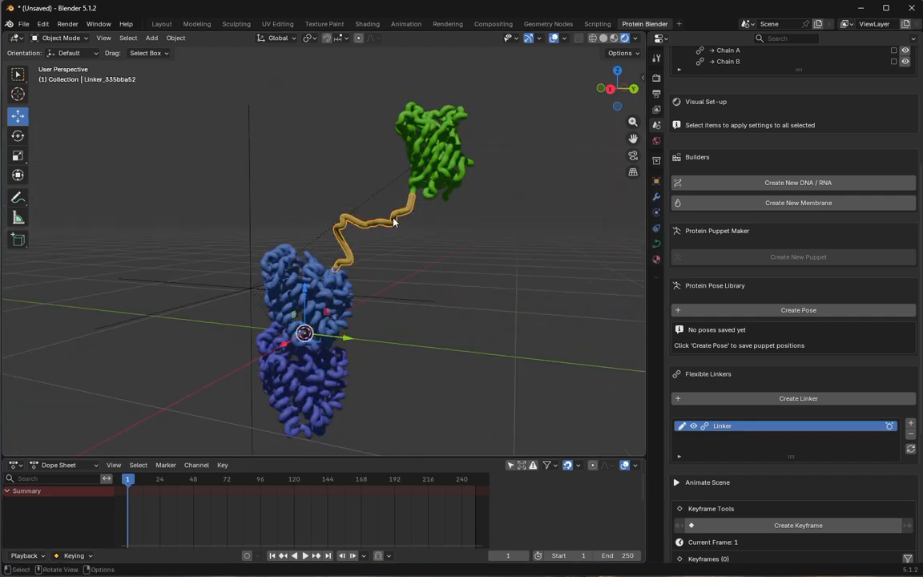
click(680, 429)
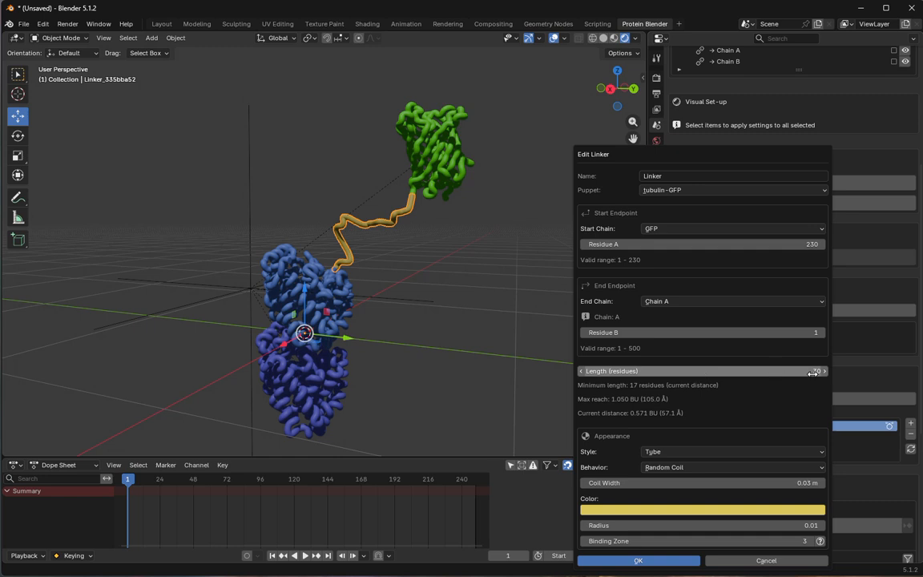
drag(813, 373, 858, 372)
click(629, 561)
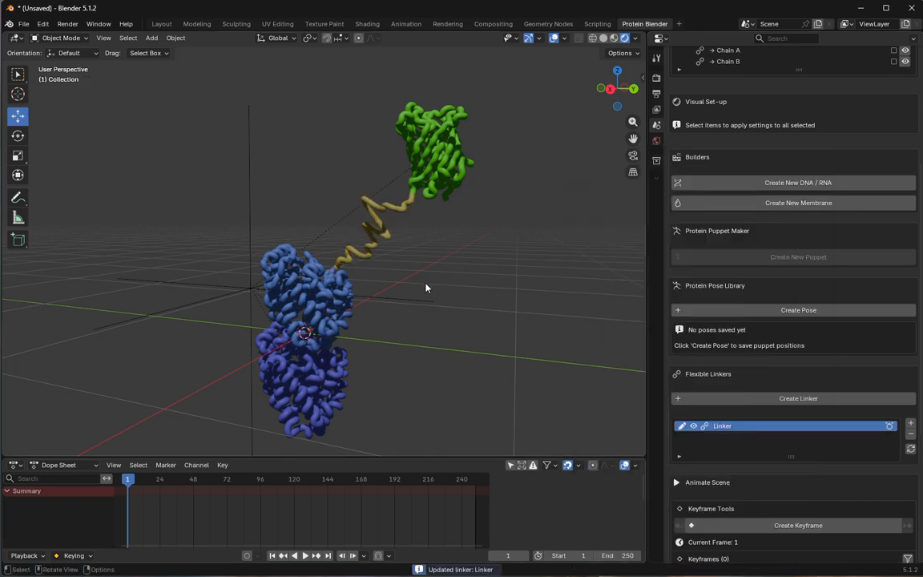
- Move the GFP chain down closer to the tubulin to bring the two linker ends nearer together
click(401, 153)
scroll(404, 181, down, 2)
key(g)
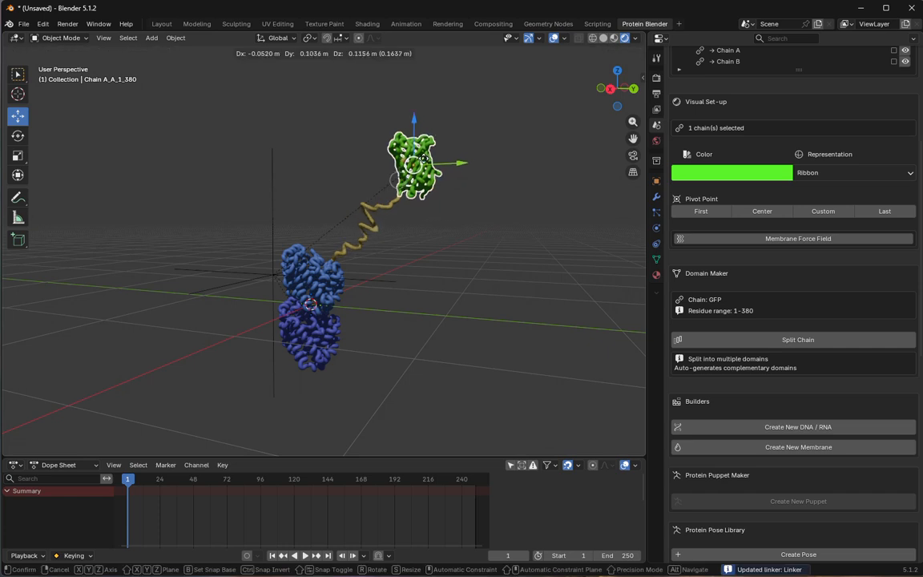
drag(411, 185, 392, 195)
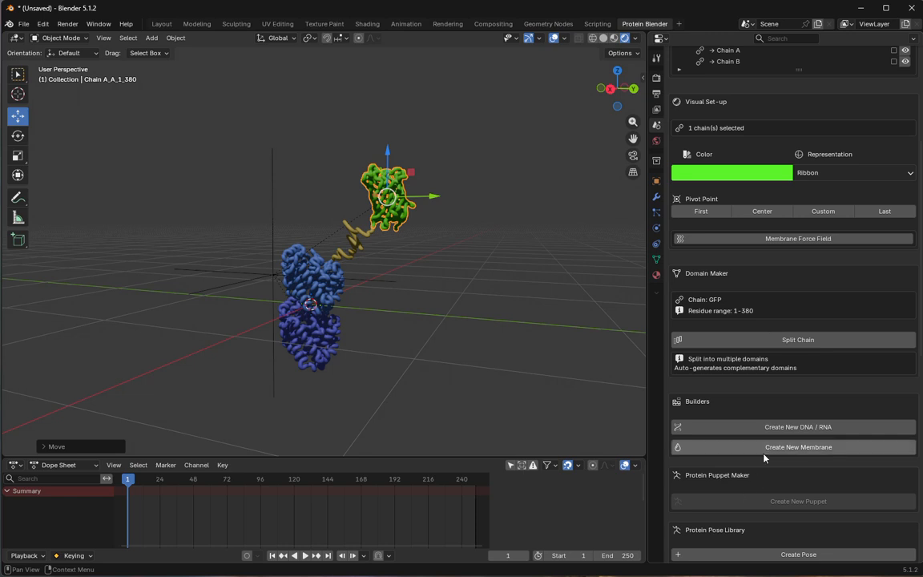
- Shorten the linker to a length of 20 residues and clear the selection
scroll(745, 299, up, 2)
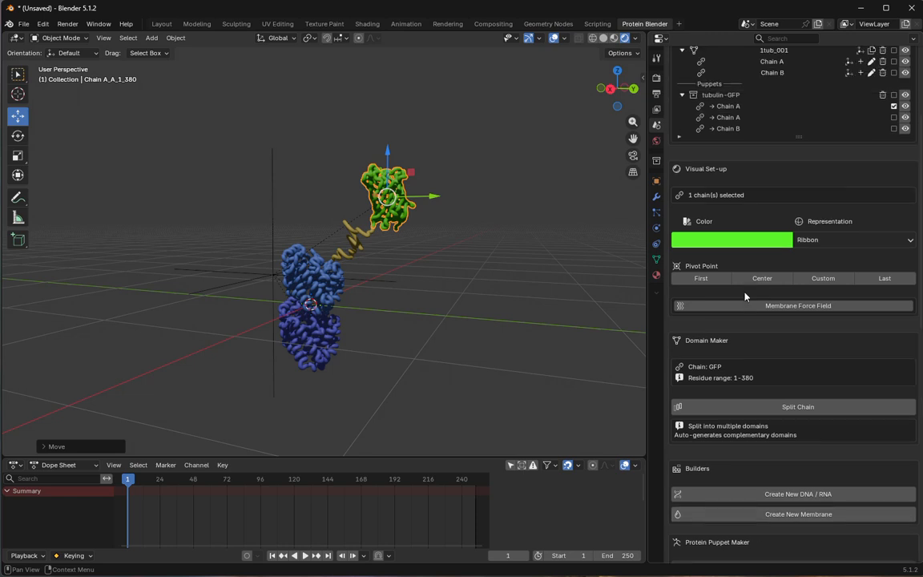
scroll(745, 297, up, 1)
scroll(746, 297, down, 11)
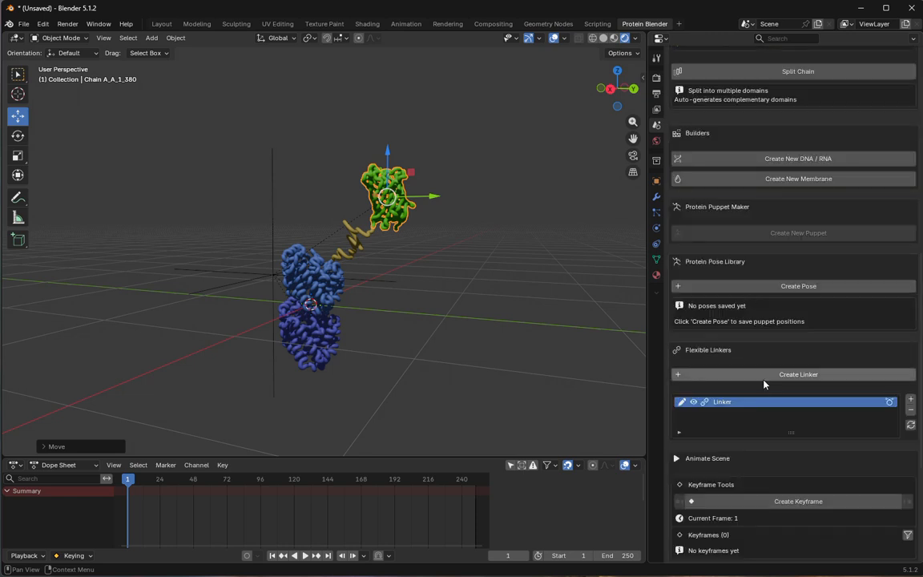
click(681, 402)
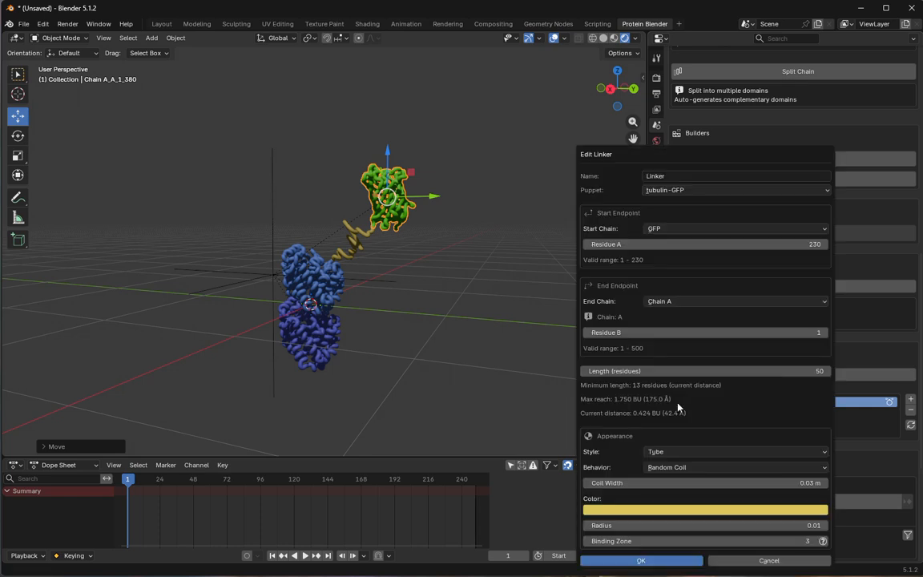
click(818, 371)
text(20)
key(Tab)
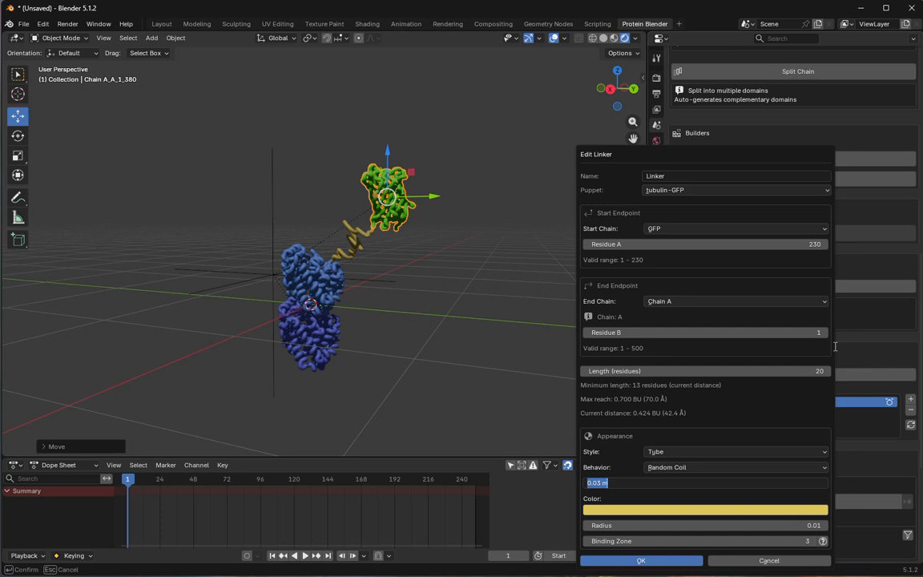
click(644, 562)
middle_drag(318, 299, 377, 274)
click(415, 306)
mouse_move(379, 312)
middle_down()
mouse_move(350, 315)
mouse_move(360, 332)
mouse_move(377, 325)
middle_up()
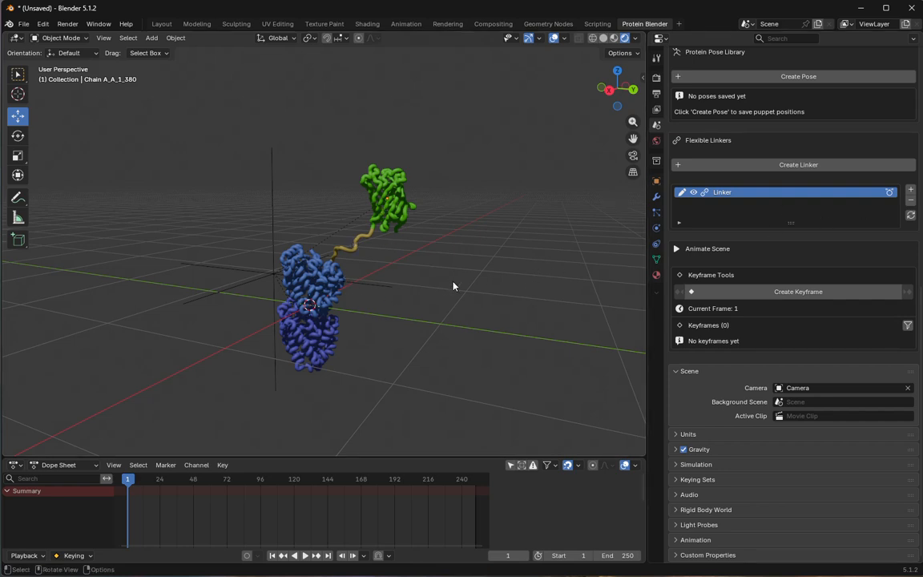
middle_drag(517, 227, 448, 279)
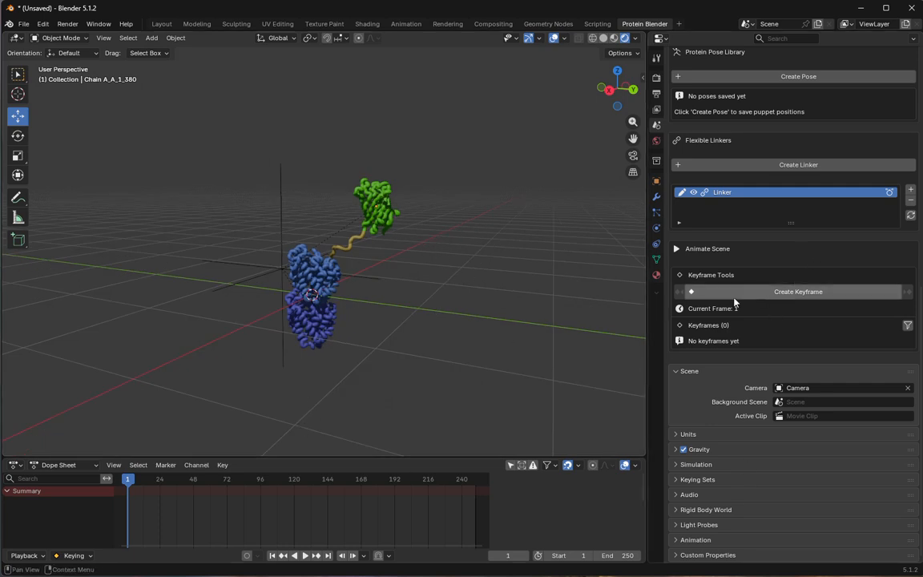
- Move the GFP chain sideways until it sits directly above Chain A of the tubulin
click(373, 207)
drag(375, 205, 336, 202)
mouse_move(312, 323)
middle_down()
mouse_move(270, 313)
mouse_move(308, 313)
middle_up()
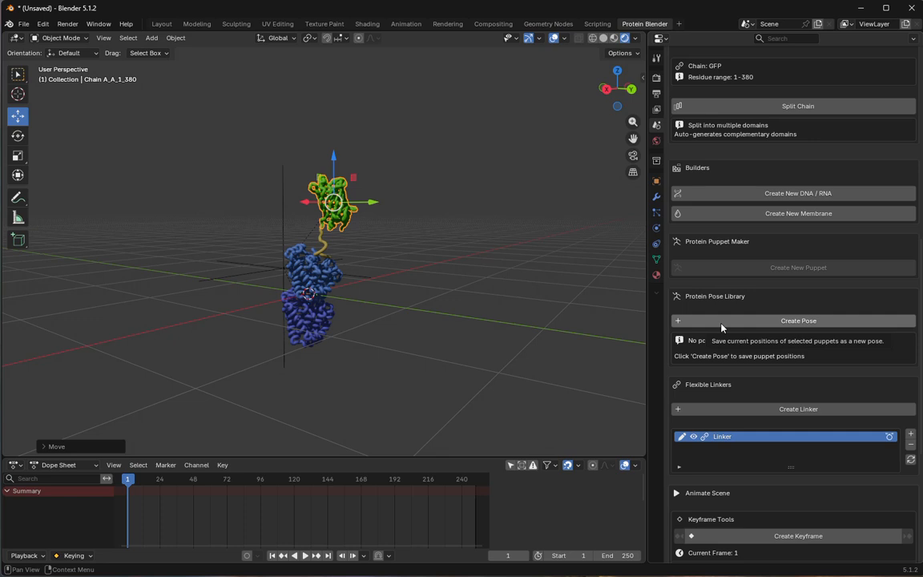
- Create a keyframe for the tubulin-GFP puppet at frame 1
scroll(702, 459, down, 8)
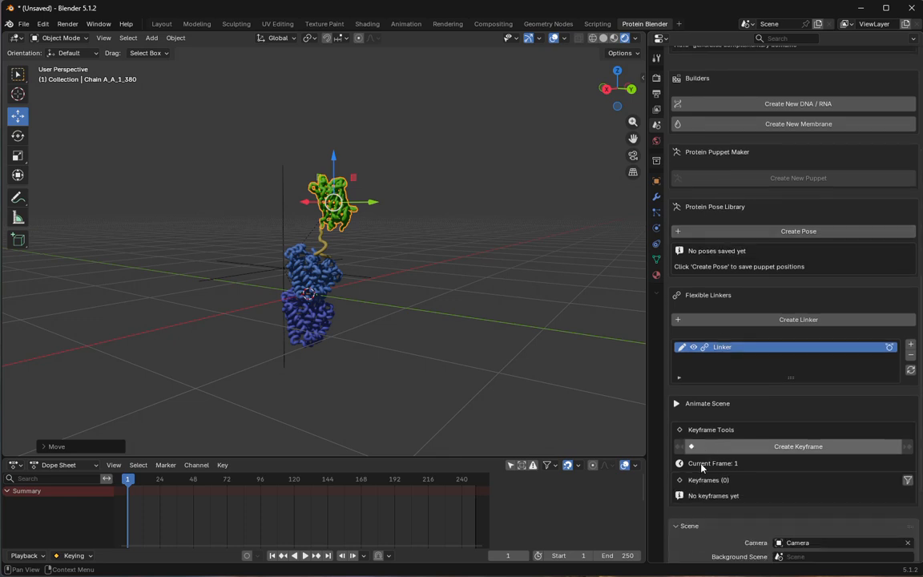
click(764, 293)
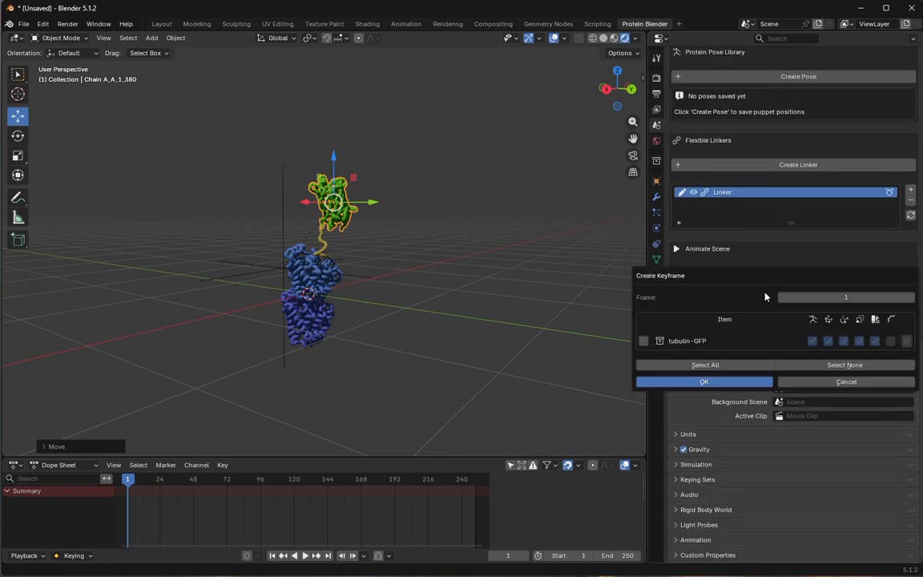
click(642, 342)
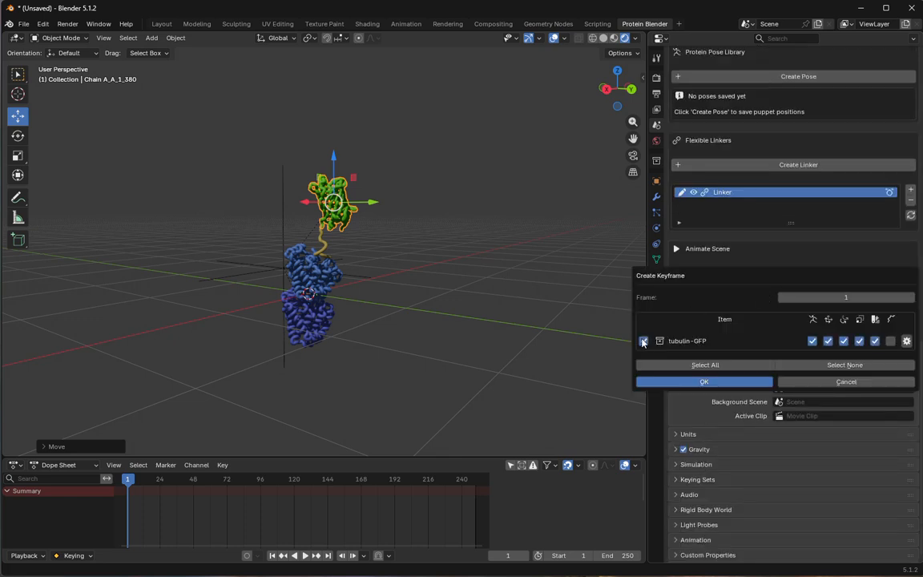
click(701, 387)
- Go to frame 157, then move the GFP chain out beside the tubulin and rotate its linker end toward Chain A
drag(144, 480, 345, 486)
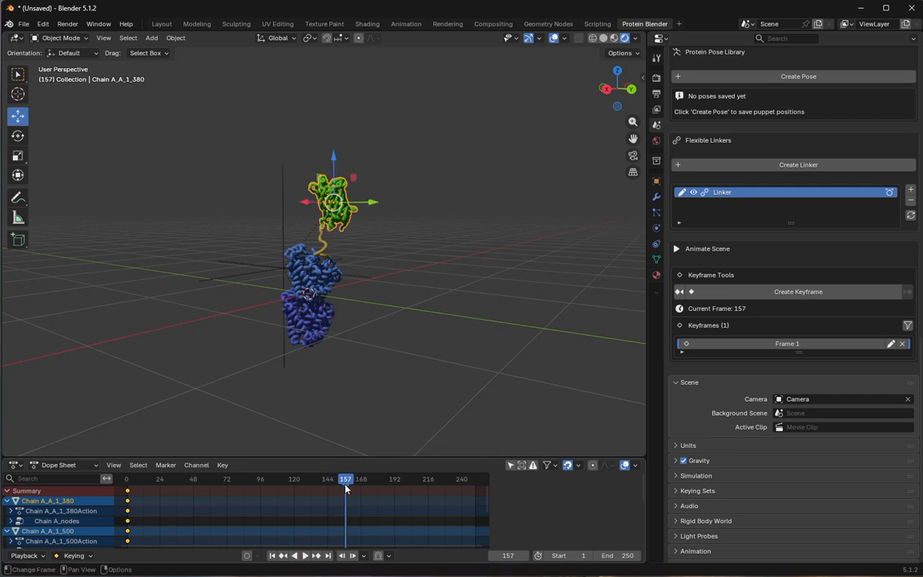
drag(332, 200, 373, 244)
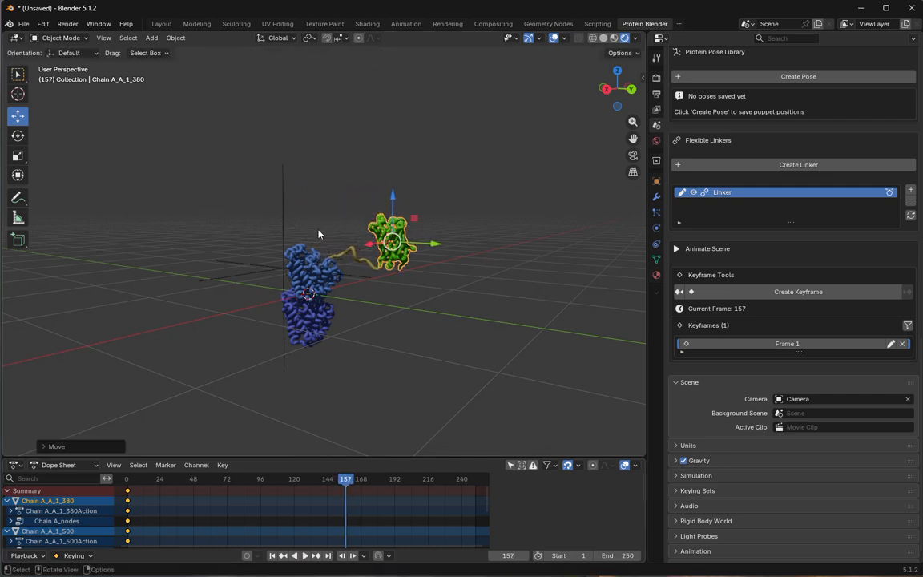
key(shift+space)
key(r)
drag(422, 263, 264, 223)
click(18, 115)
mouse_move(355, 215)
mouse_down()
mouse_move(364, 191)
mouse_move(367, 209)
mouse_up()
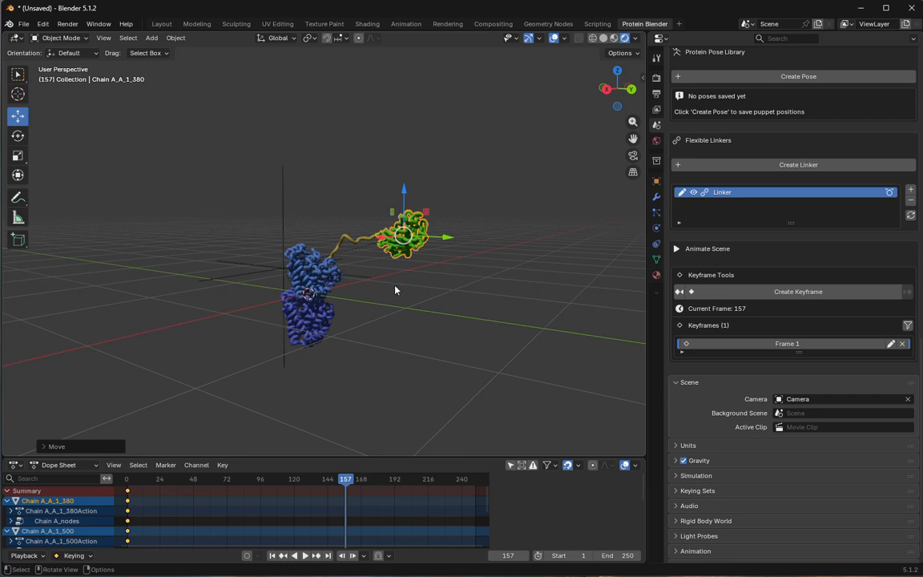
- Create a keyframe for the tubulin-GFP puppet at frame 157
click(773, 291)
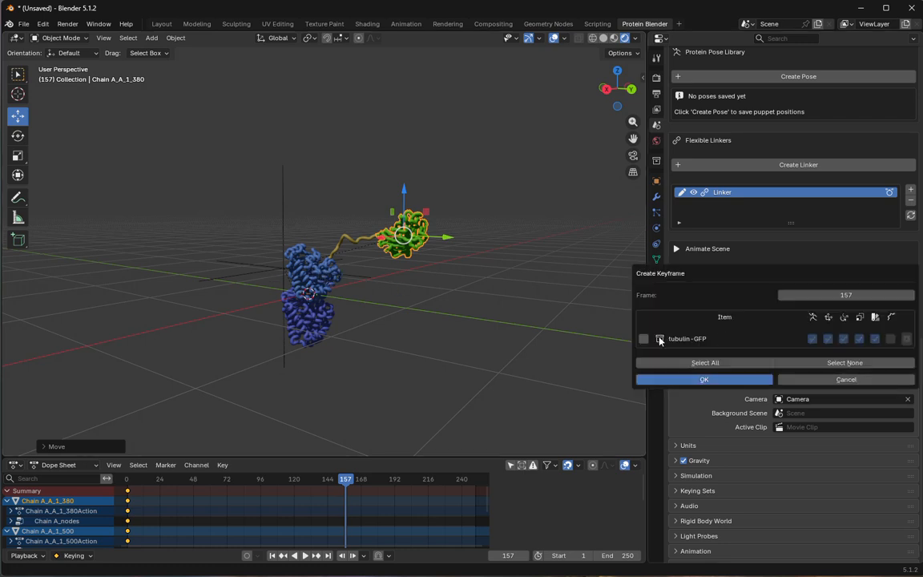
click(645, 339)
click(646, 379)
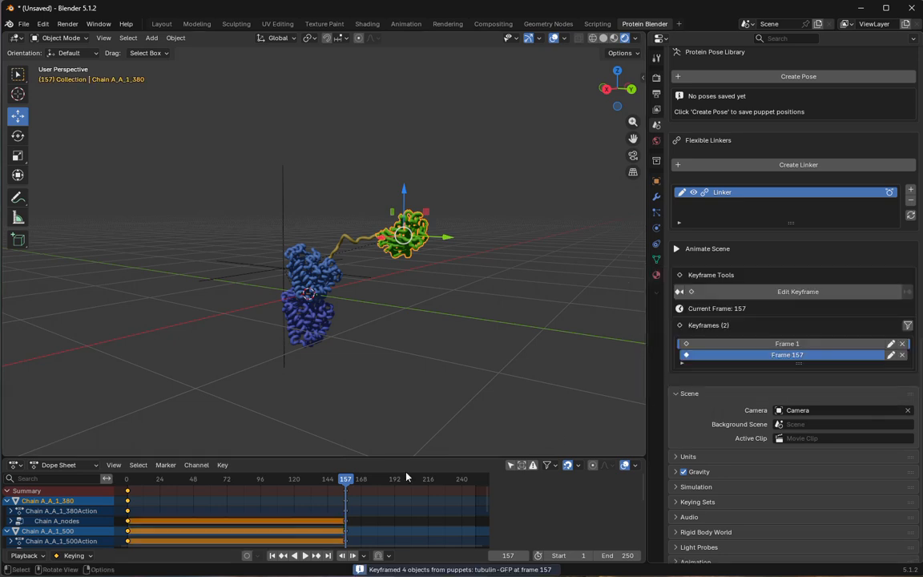
- Go to frame 78, rotate the GFP chain and raise it higher above the tubulin
drag(326, 480, 236, 476)
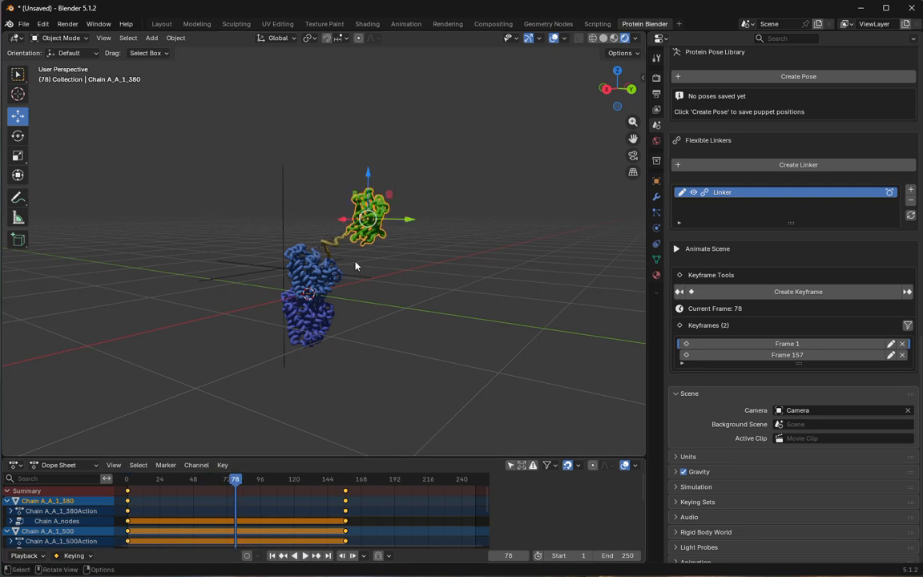
click(17, 135)
drag(386, 185, 360, 170)
click(17, 116)
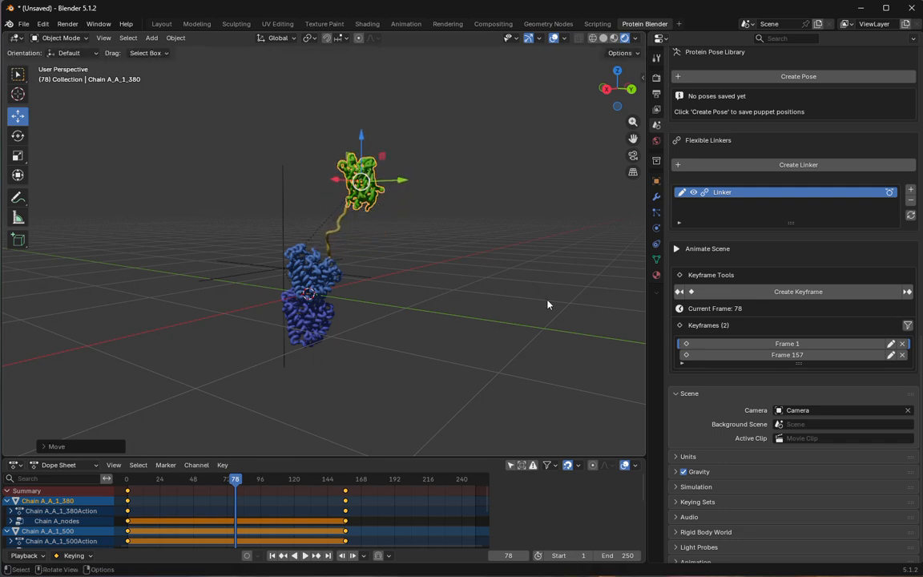
- Create a keyframe for the tubulin-GFP puppet at frame 78
scroll(722, 400, down, 1)
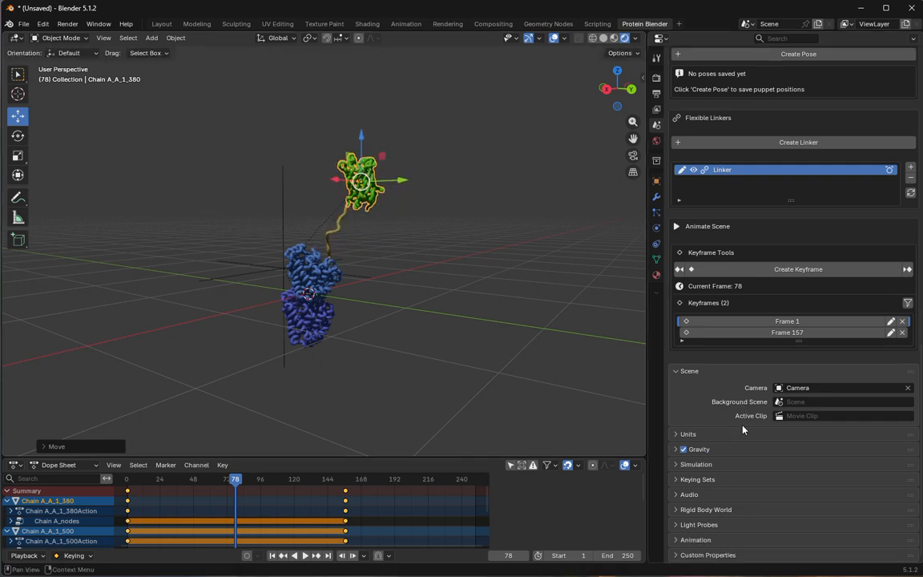
scroll(703, 383, up, 3)
click(741, 337)
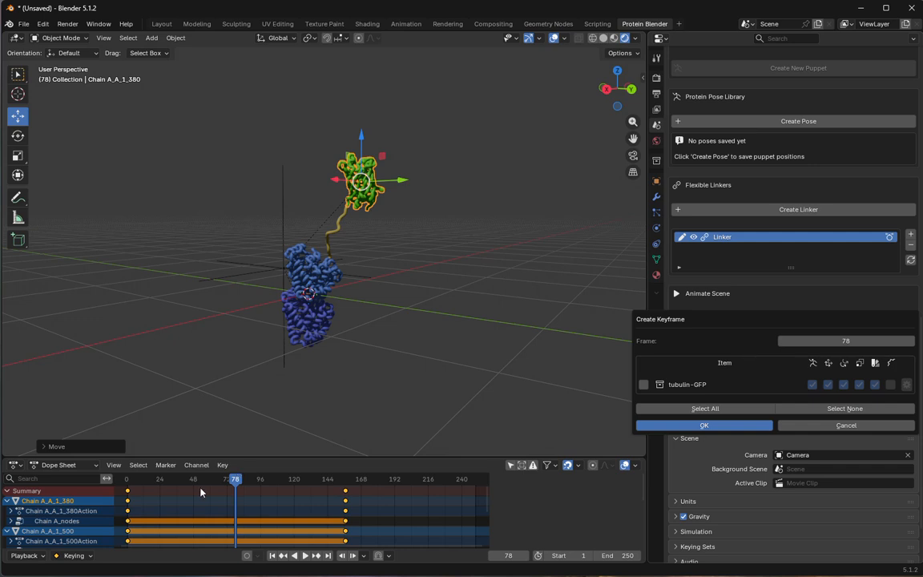
click(643, 385)
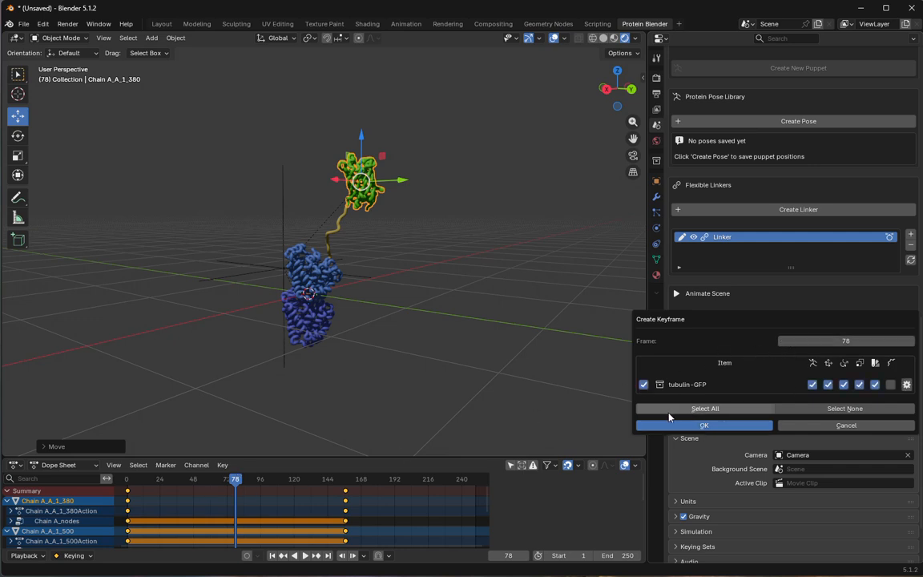
click(673, 423)
- Scrub through the timeline and play back the tubulin-GFP animation
drag(206, 482, 349, 492)
key(Escape)
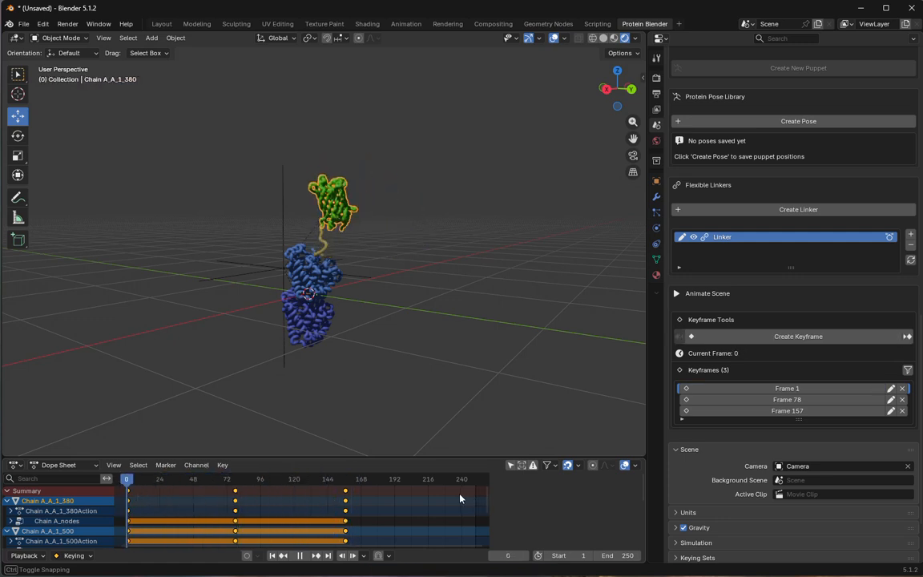